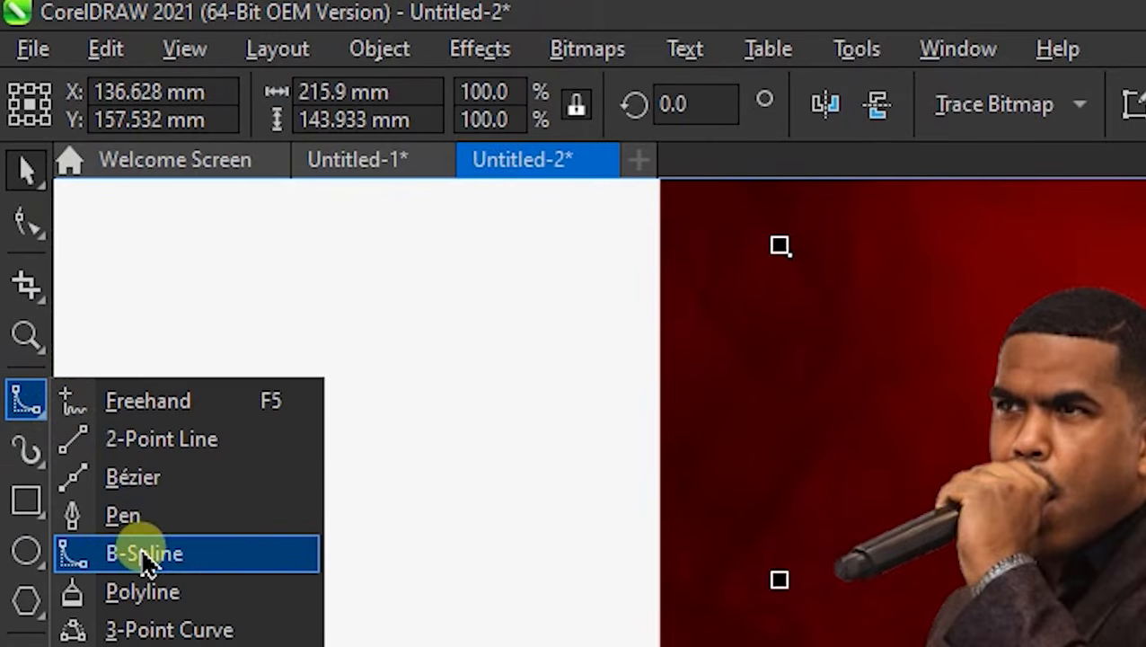
Draw a B-Spline about 159 mm tall along the man's shoulder and arm, separating him from the woman and extending beyond the photo
left_click(144, 555)
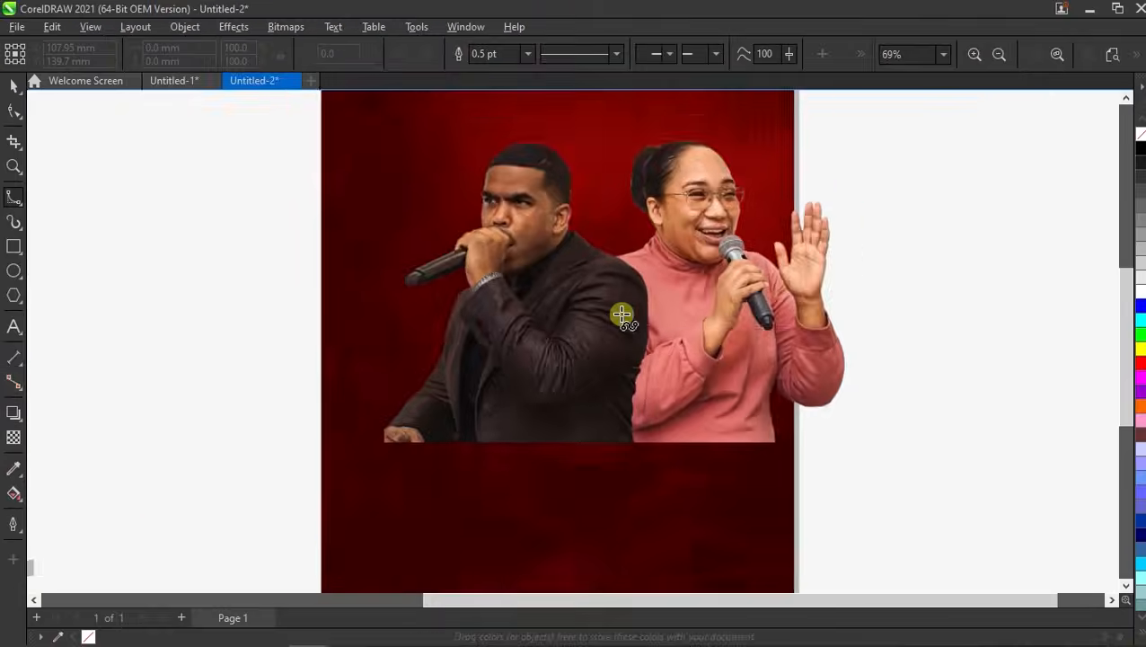
scroll(597, 236, "up", 4)
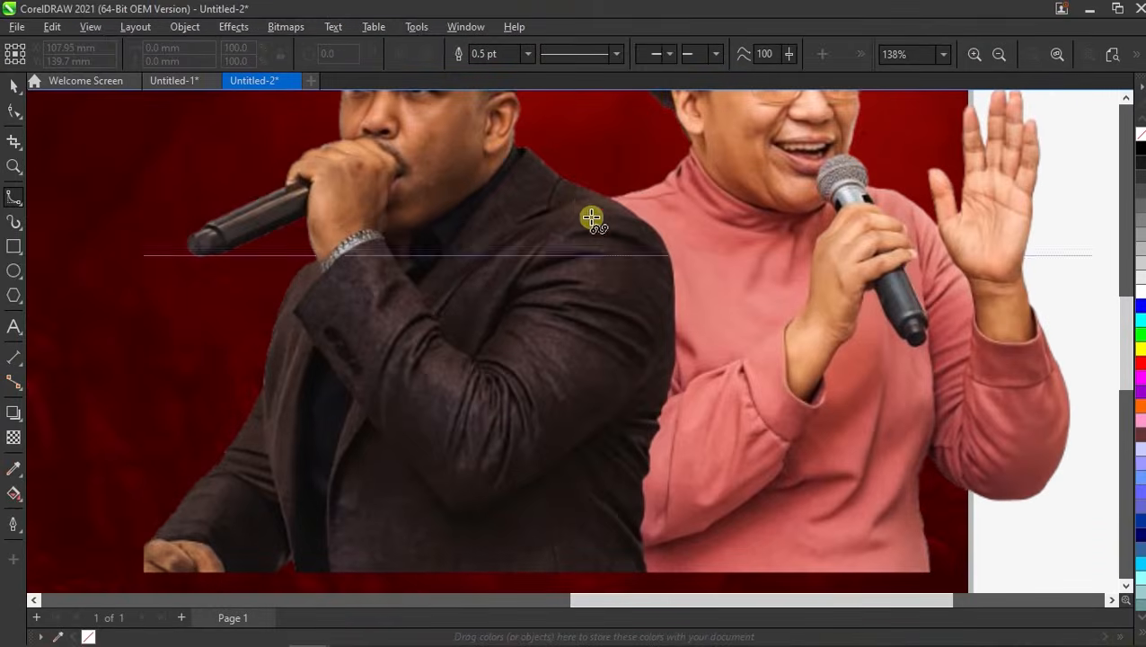
scroll(597, 236, "down", 3)
scroll(622, 297, "up", 3)
scroll(616, 194, "down", 2)
scroll(617, 147, "up", 2)
scroll(604, 199, "down", 1)
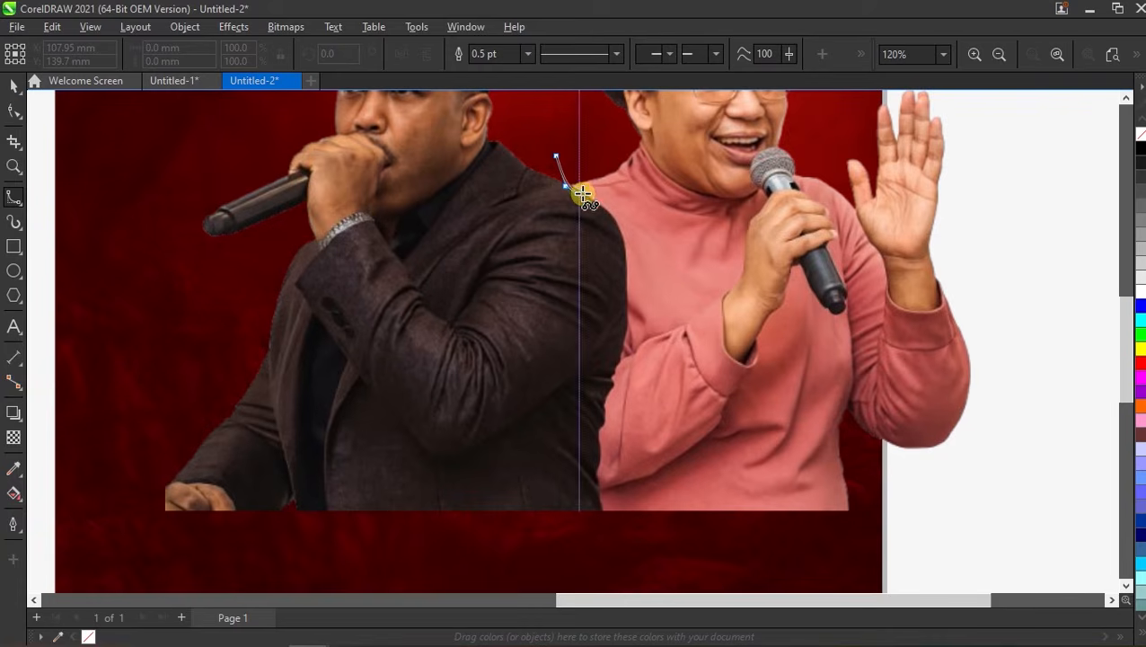
left_click(627, 279)
left_click(623, 316)
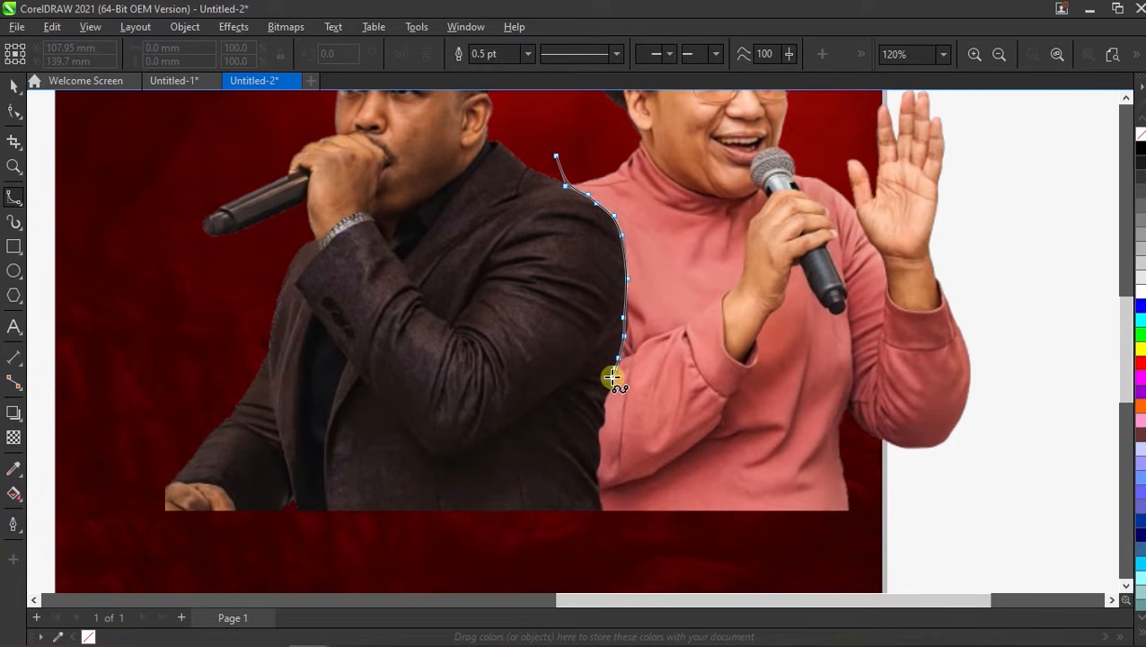
left_click(595, 476)
left_click(599, 491)
left_click(607, 550)
scroll(605, 552, "down", 3)
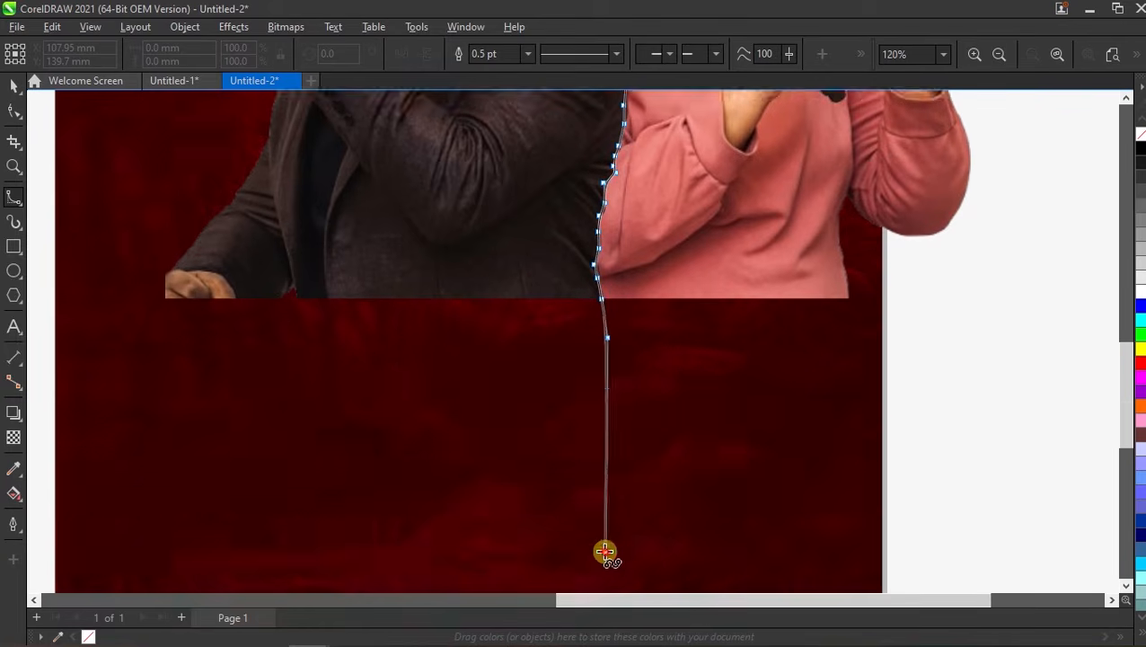
scroll(605, 551, "down", 2)
key("space")
Cut the singers' photo along the curve with Back Minus Front and break the result apart into separate pieces
key("shift")
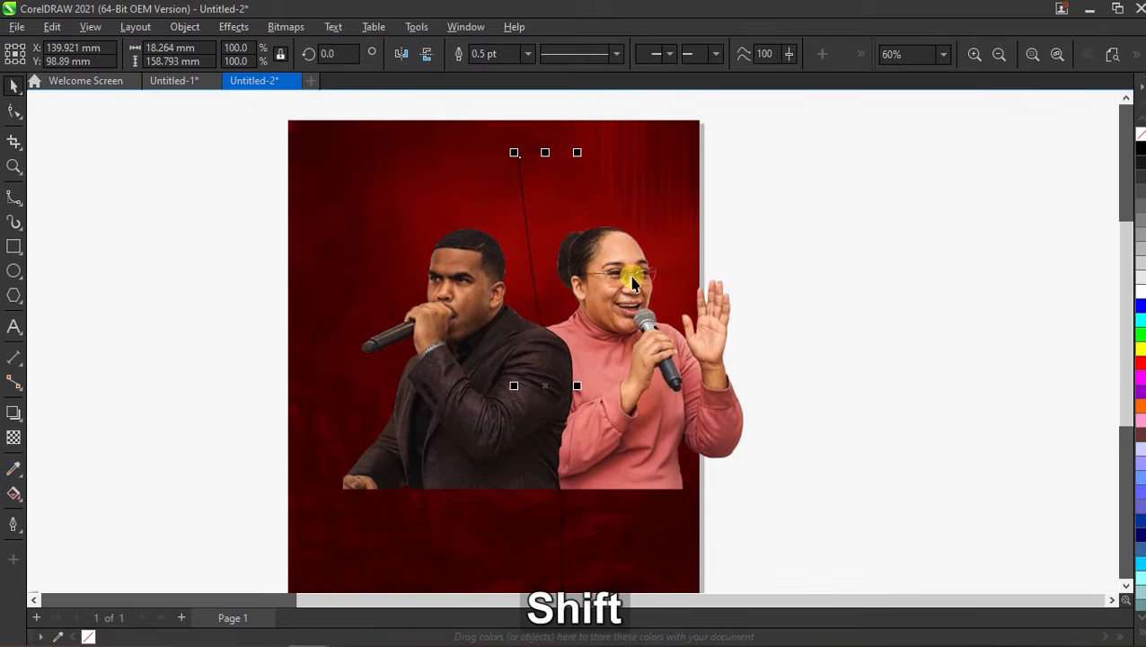
left_click(632, 276, "shift")
left_click(617, 54)
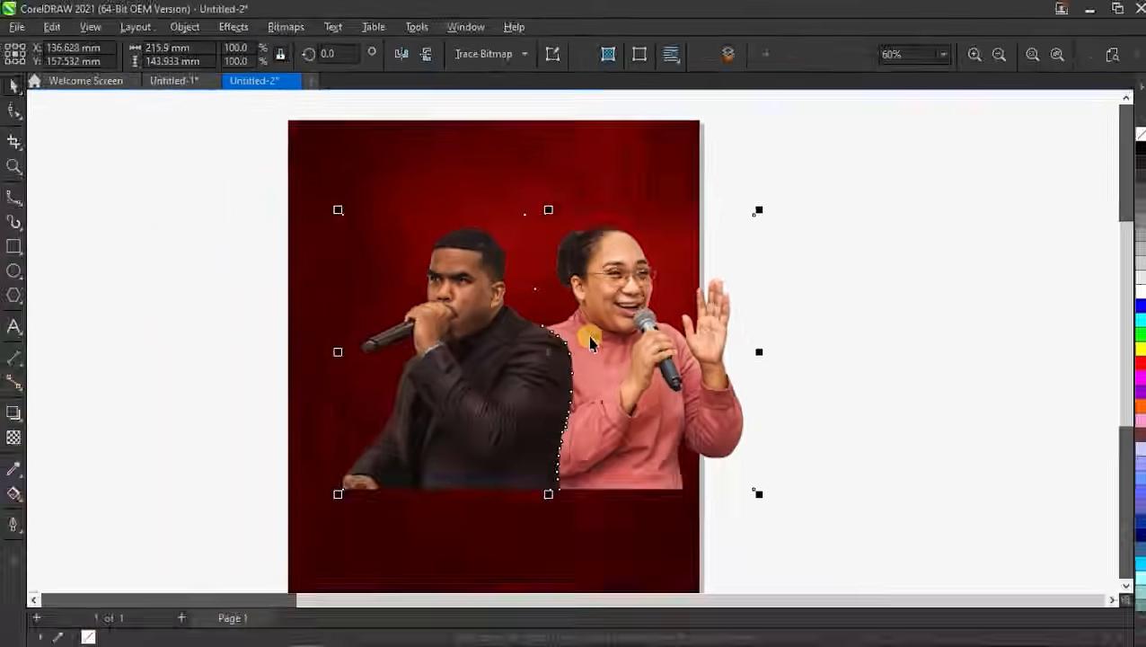
key("ctrl")
key("ctrl+k")
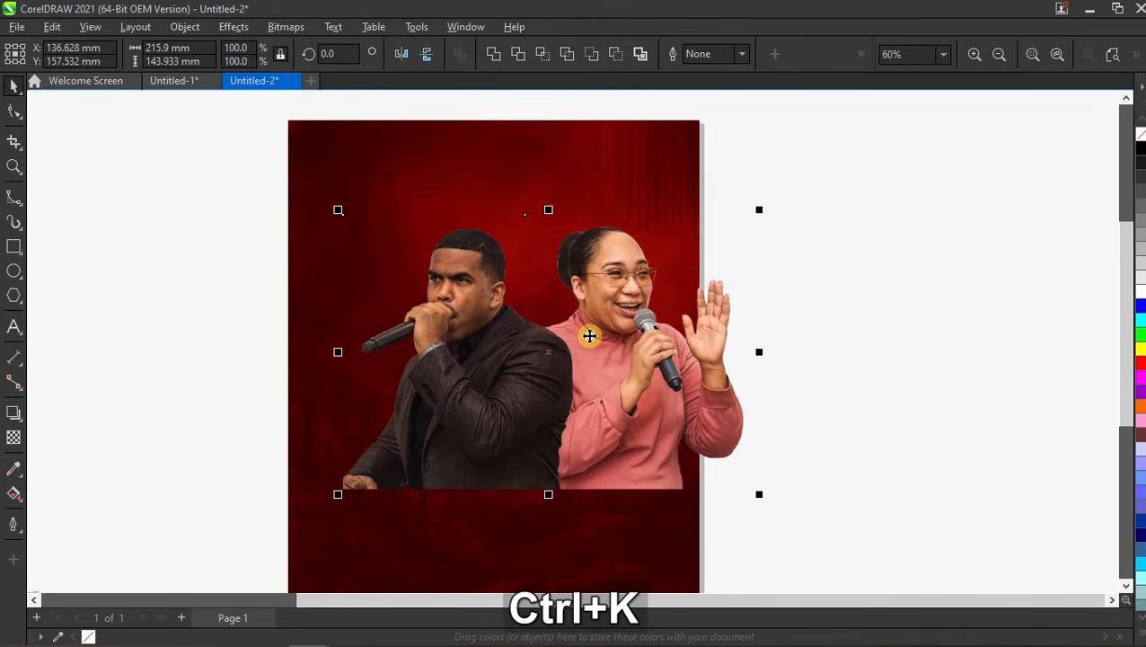
Try moving the woman's and the man's separated pieces away from each other
left_click(663, 357)
left_click(920, 338)
left_click_drag(660, 350, 720, 351)
left_click_drag(541, 358, 438, 340)
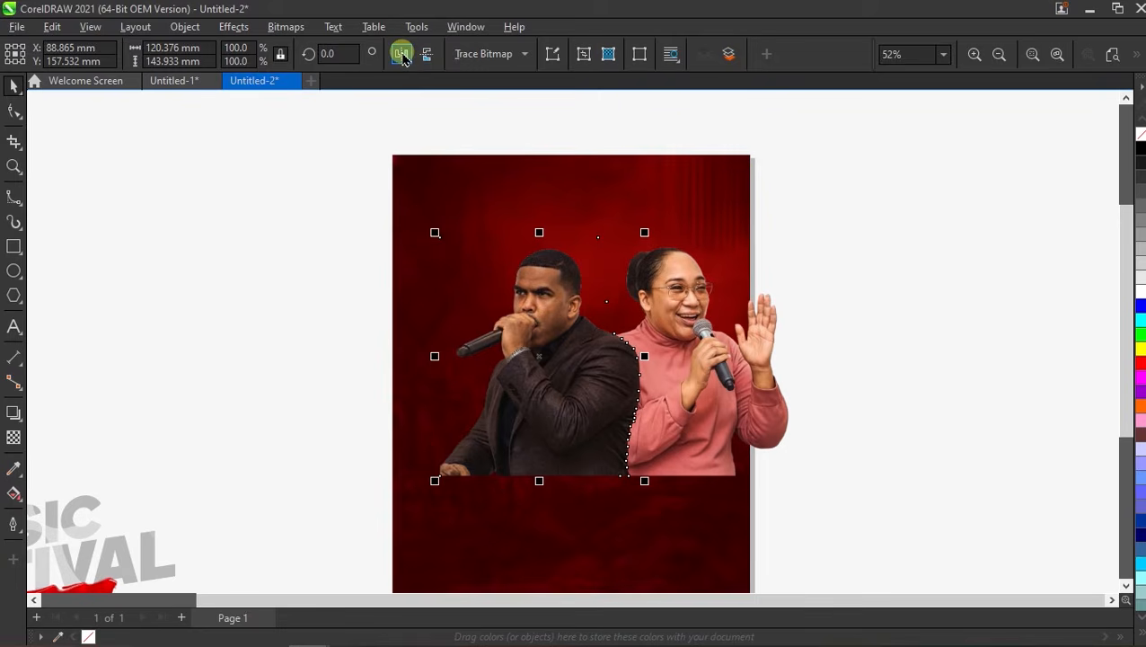
Mirror the man's piece and the woman's piece horizontally, each on its own
left_click(402, 54)
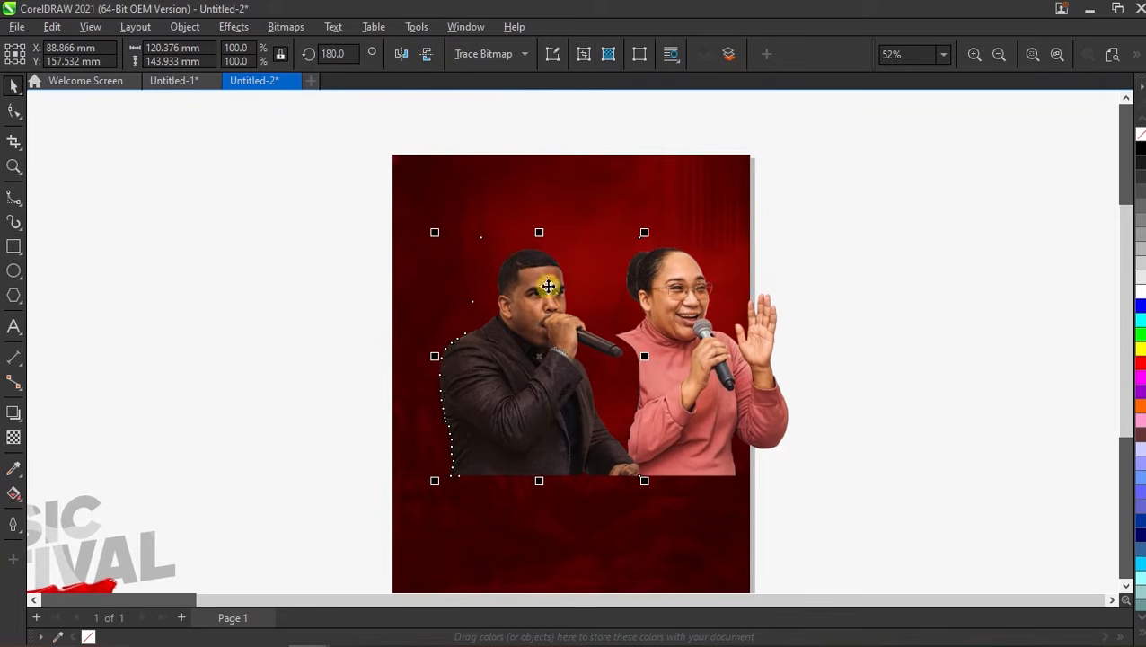
left_click(724, 376)
left_click(401, 55)
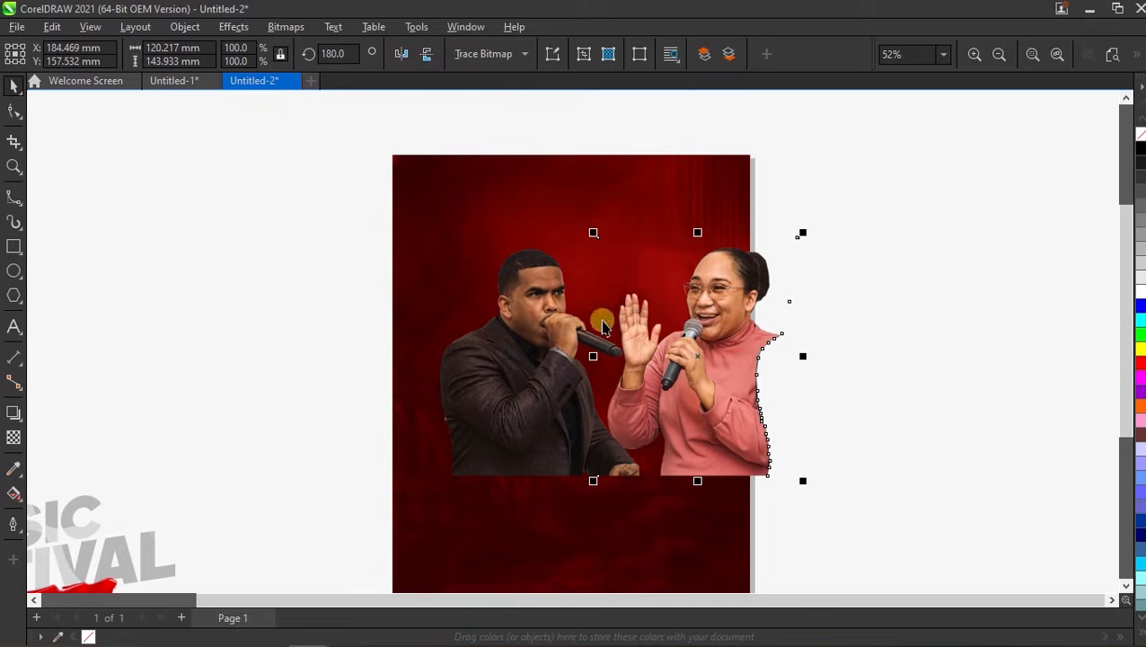
Move the man to the page's upper-left corner and raise the woman to the same height at the upper right
left_click(554, 353)
left_click_drag(554, 353, 453, 270)
left_click_drag(699, 374, 702, 292)
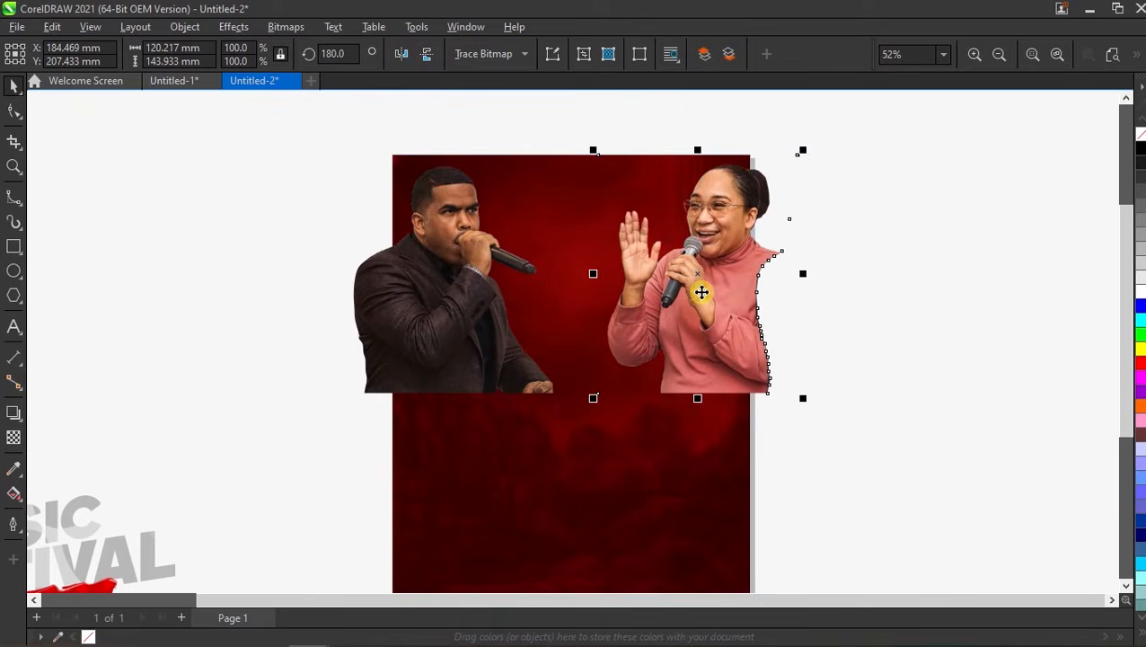
key("Escape")
scroll(536, 270, "down", 1)
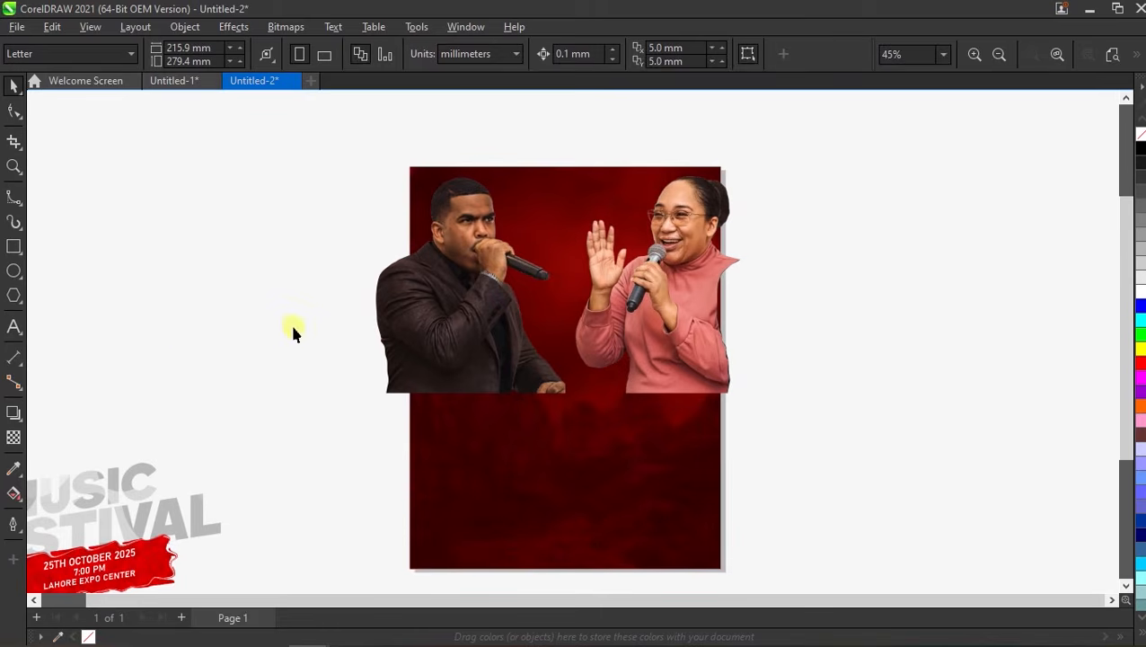
Draw a rectangle about 216 by 269 mm from the page's upper-left corner, covering nearly the whole page
left_click(13, 245)
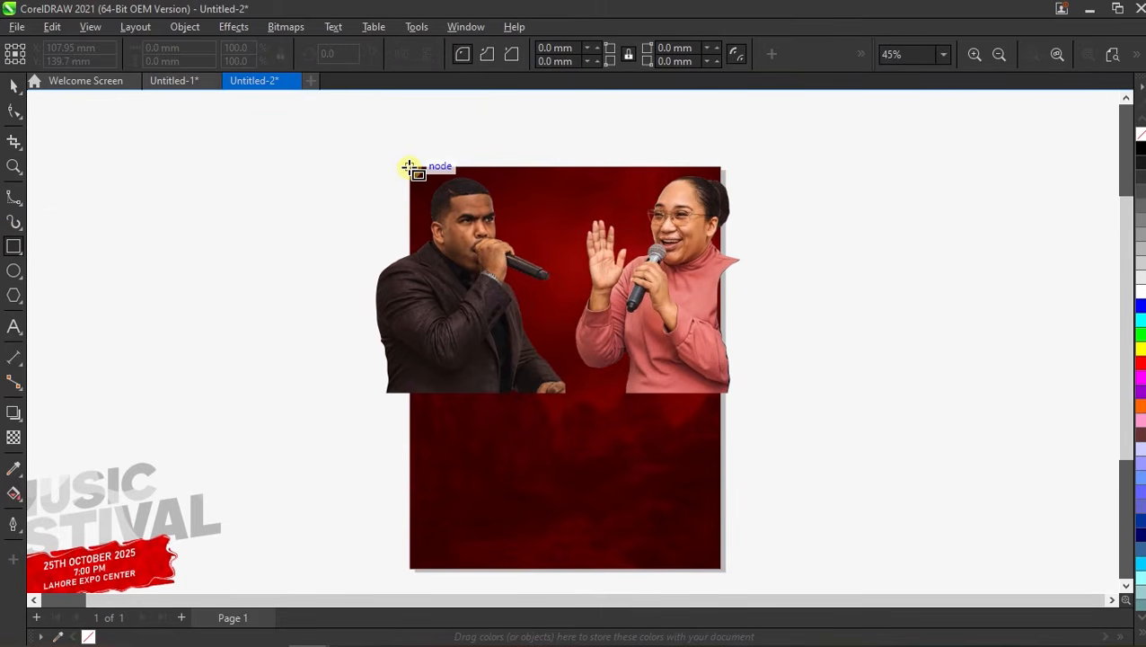
left_click_drag(409, 166, 725, 558)
key("space")
Group the man and woman pieces and PowerClip the group inside the page rectangle
left_click(729, 205)
left_click(385, 292, "shift")
right_click(385, 295)
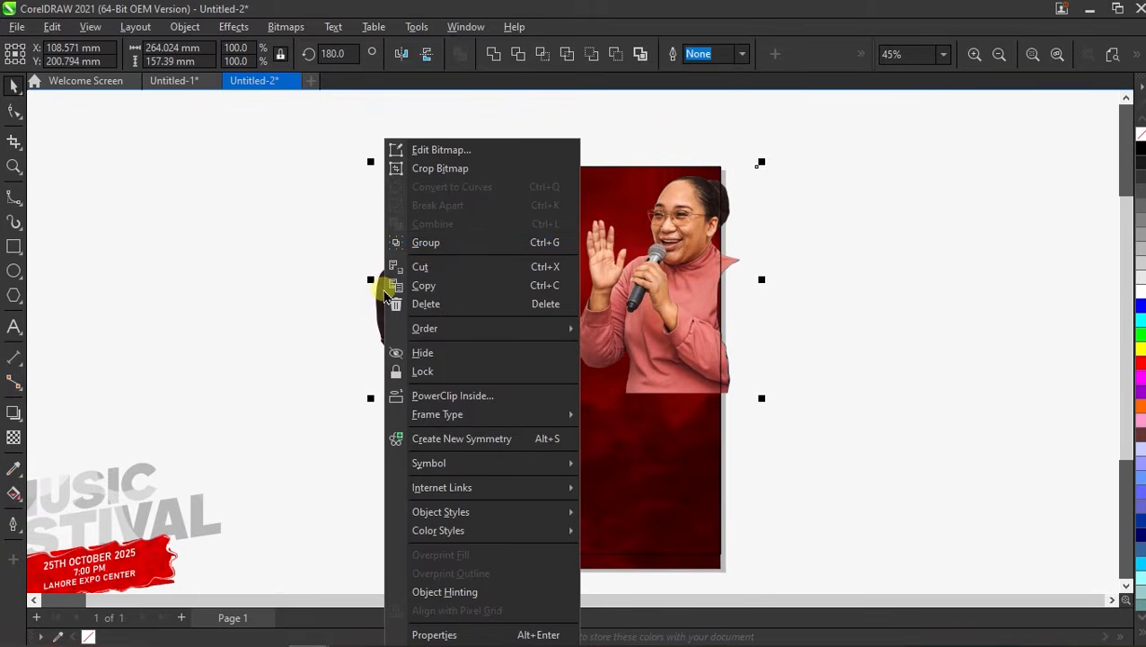
left_click(445, 242)
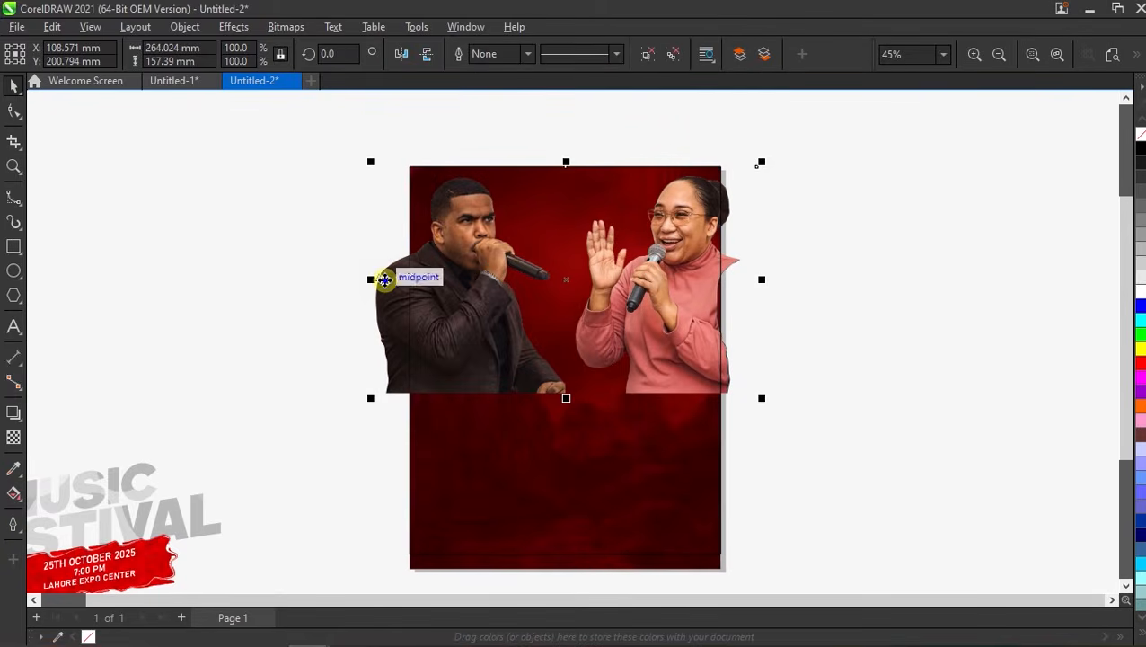
right_click(385, 280)
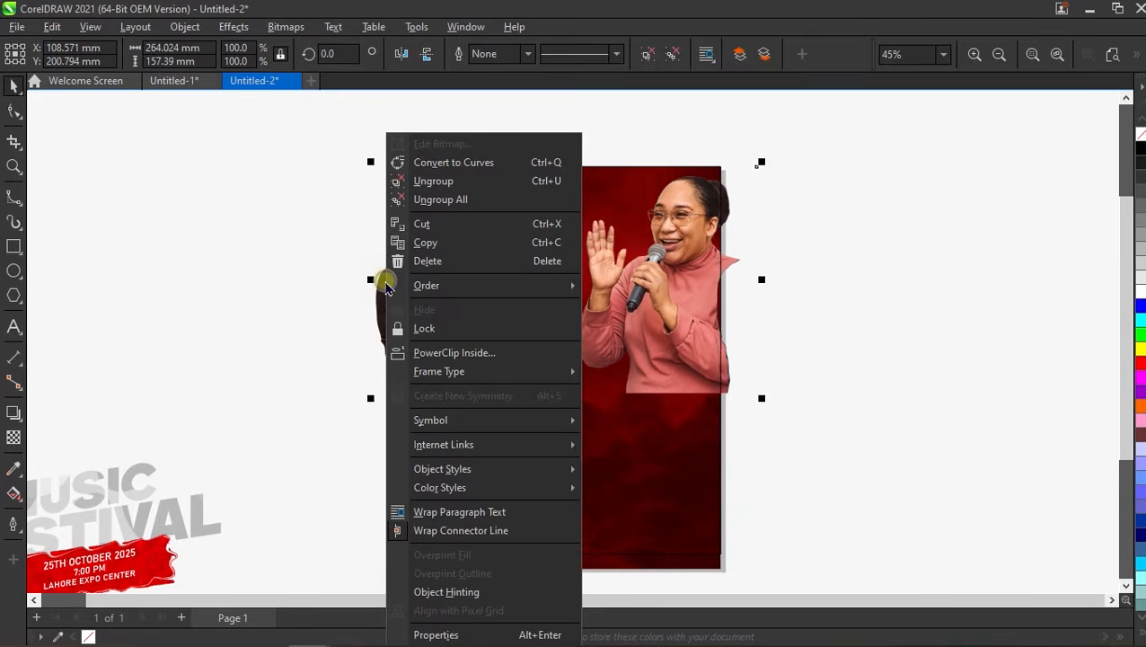
left_click(432, 353)
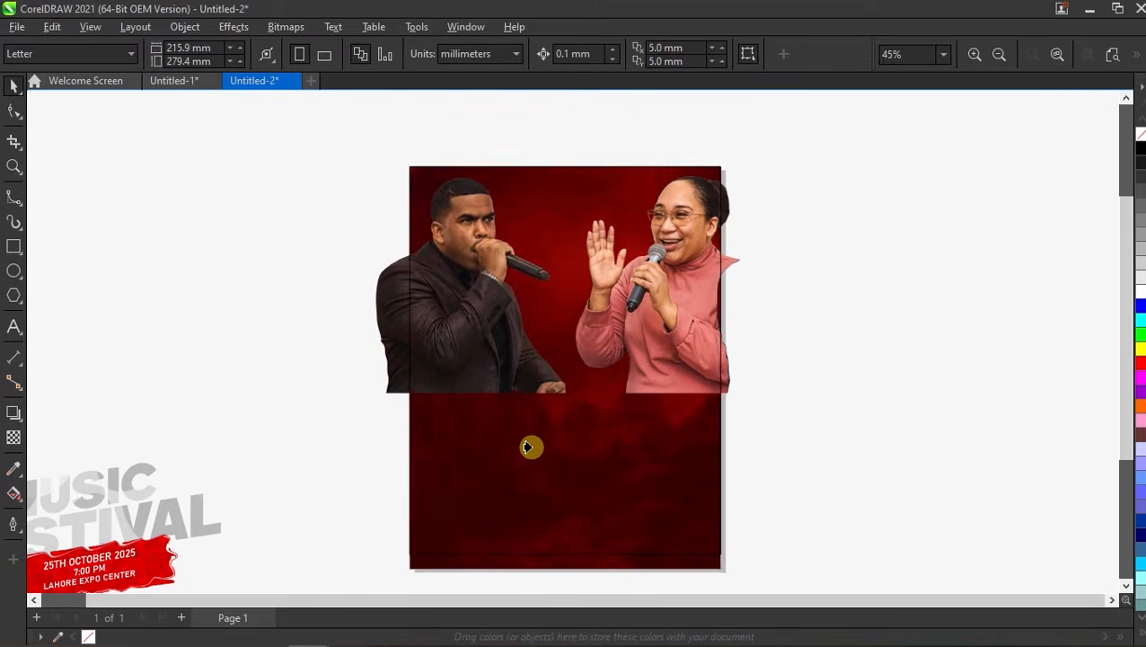
left_click(527, 447)
Convert the PowerClip rectangle to curves and raise its lower nodes to the singers' cut-off edge, making it about 158 mm high
scroll(545, 295, "up", 1)
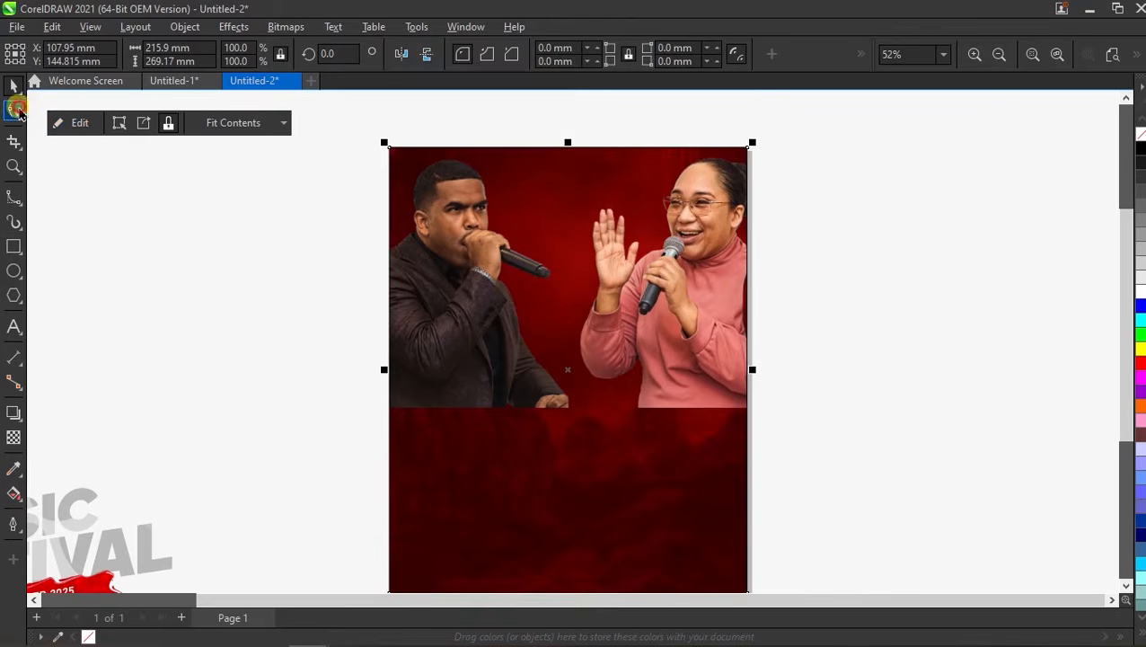
scroll(504, 275, "down", 1)
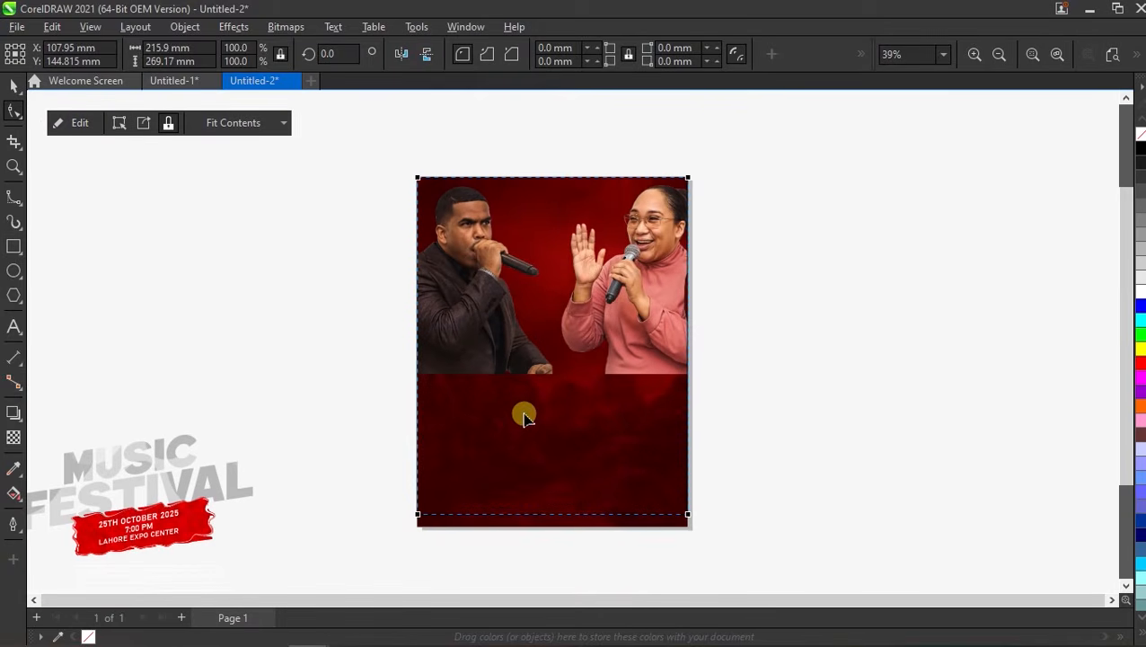
key("ctrl+q")
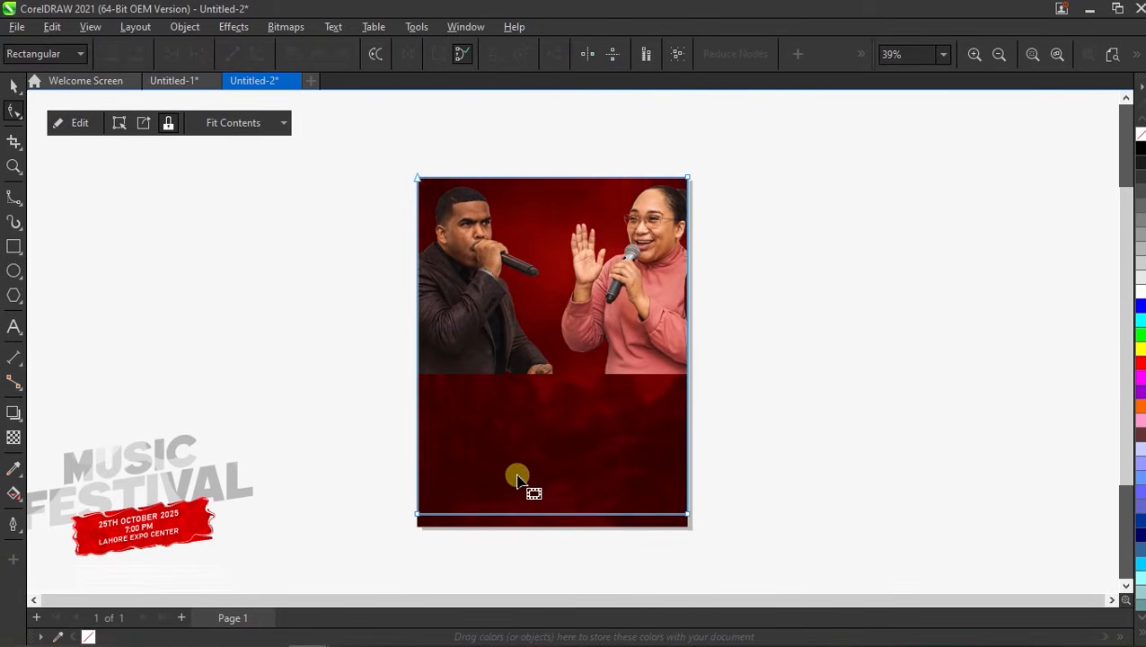
left_click_drag(485, 530, 686, 514)
left_click_drag(418, 514, 420, 377)
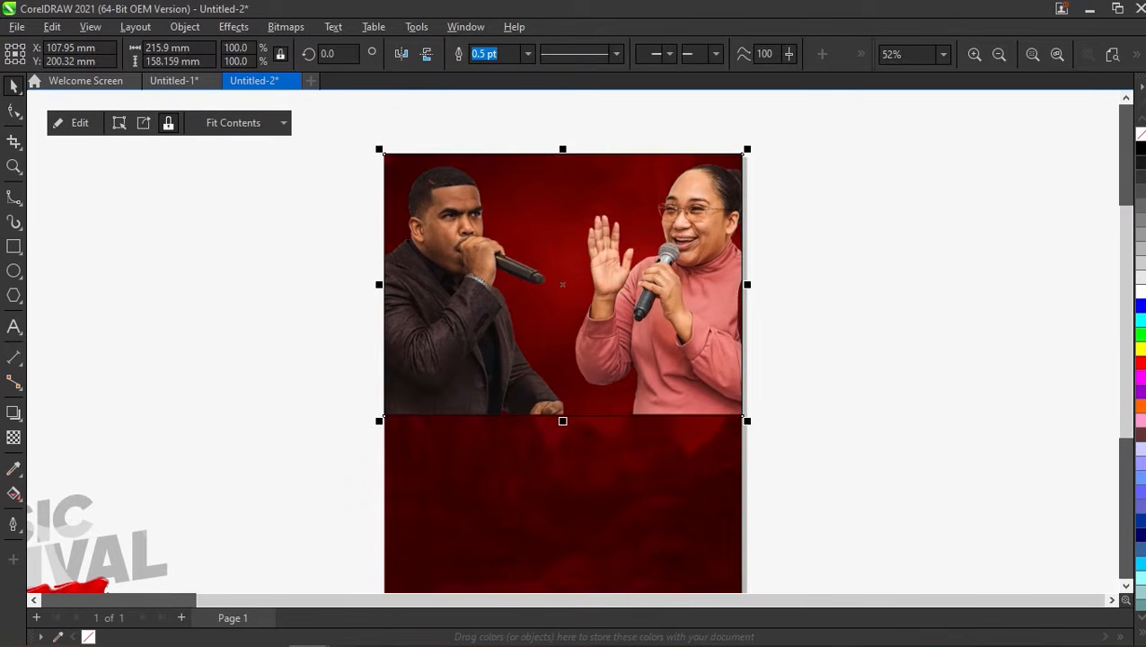
Remove the outline from the PowerClip frame holding the singers
right_click(1139, 135)
scroll(598, 303, "down", 1)
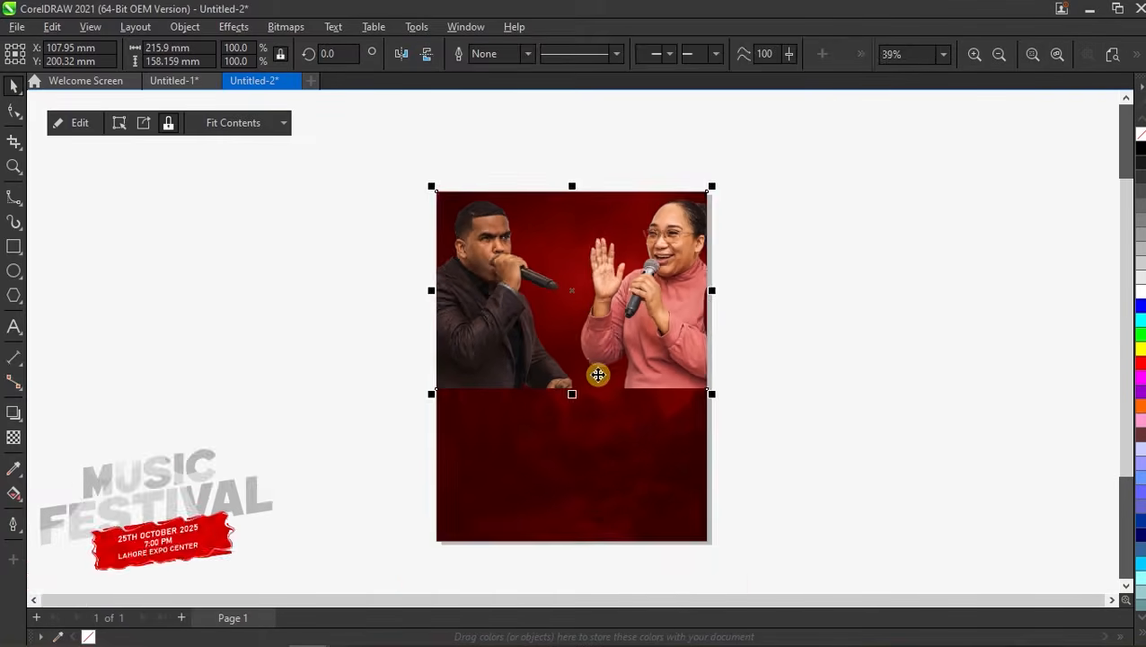
Copy the red background image and paste the duplicate in place over the singers
scroll(598, 373, "up", 1)
left_click(624, 476)
key("ctrl+c")
key("ctrl+v")
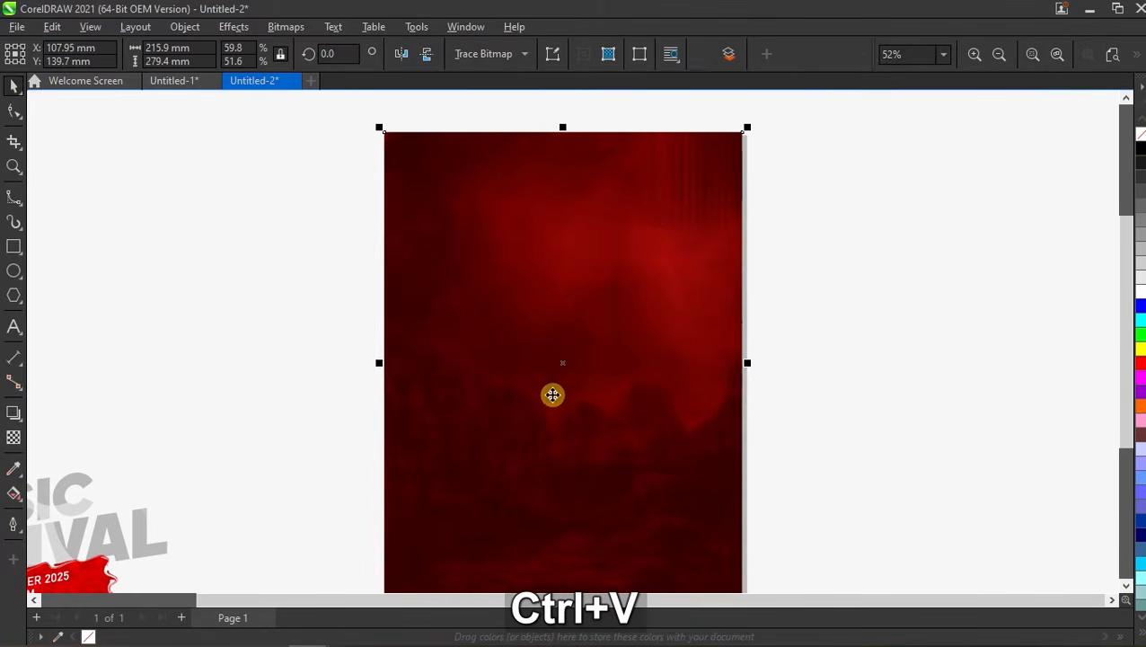
Raise the lower nodes of the duplicated background to the bottom of the singers' frame, making it about 158 mm high
scroll(554, 398, "down", 1)
left_click(12, 110)
left_click(463, 357)
left_click_drag(371, 492, 694, 404)
scroll(673, 309, "up", 2)
left_click(13, 85)
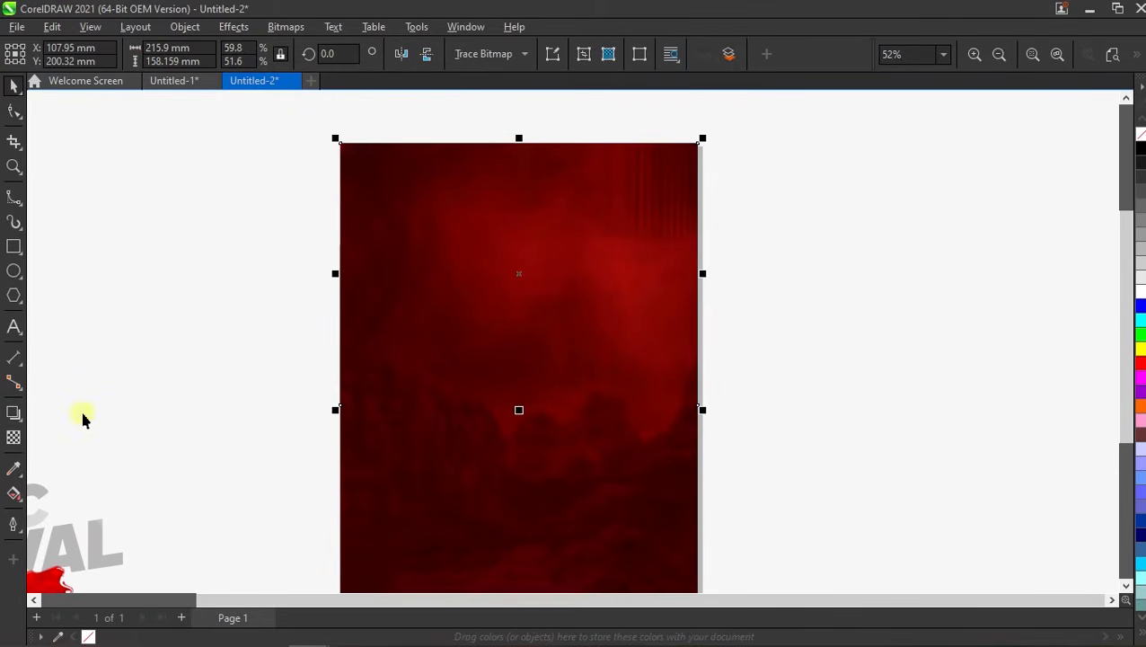
Set the transparency merge mode of the duplicated red background to Overlay
left_click(12, 437)
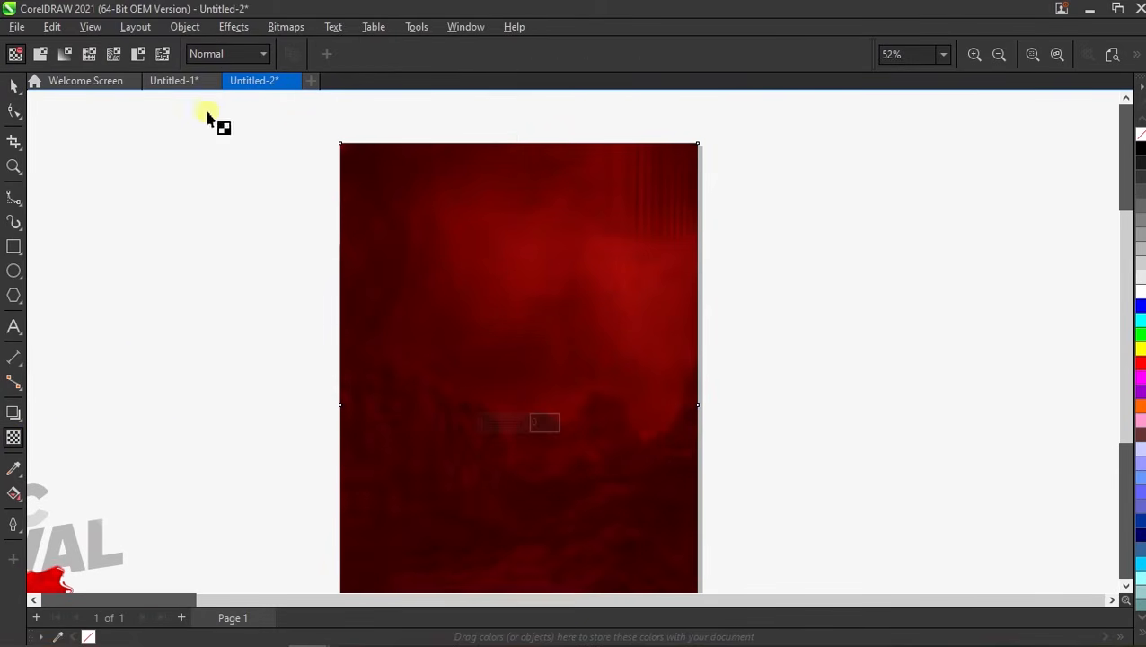
left_click(225, 53)
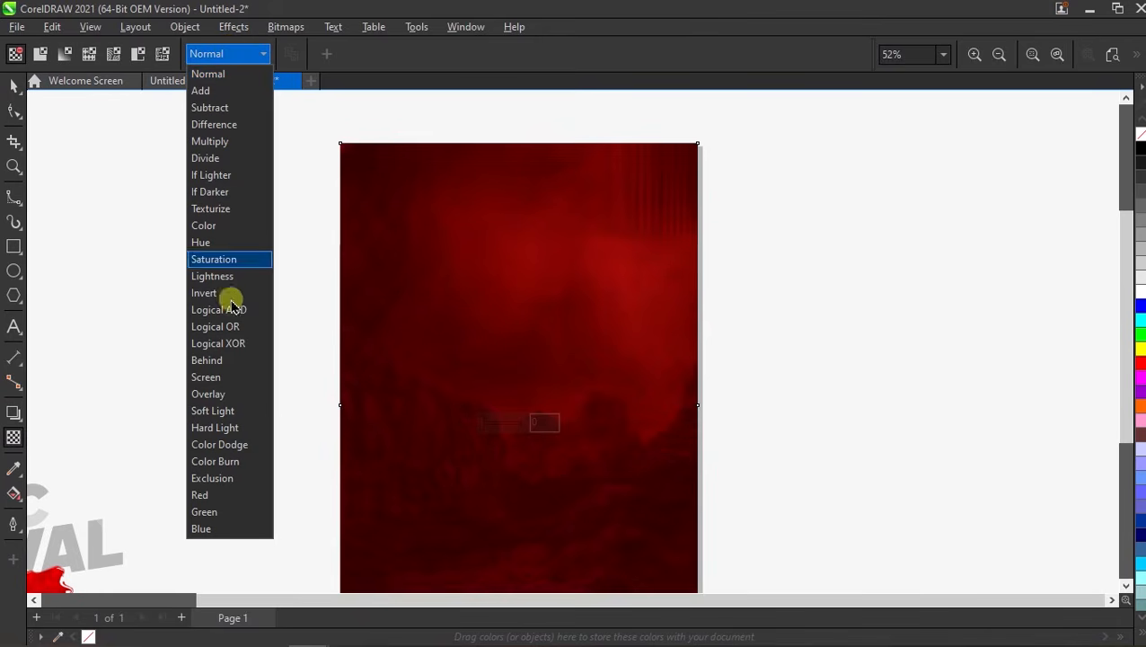
left_click(224, 394)
Select the overlay and the singers' frame together and convert them to a 300 dpi RGB bitmap with transparent background
key("space")
left_click_drag(299, 127, 719, 422)
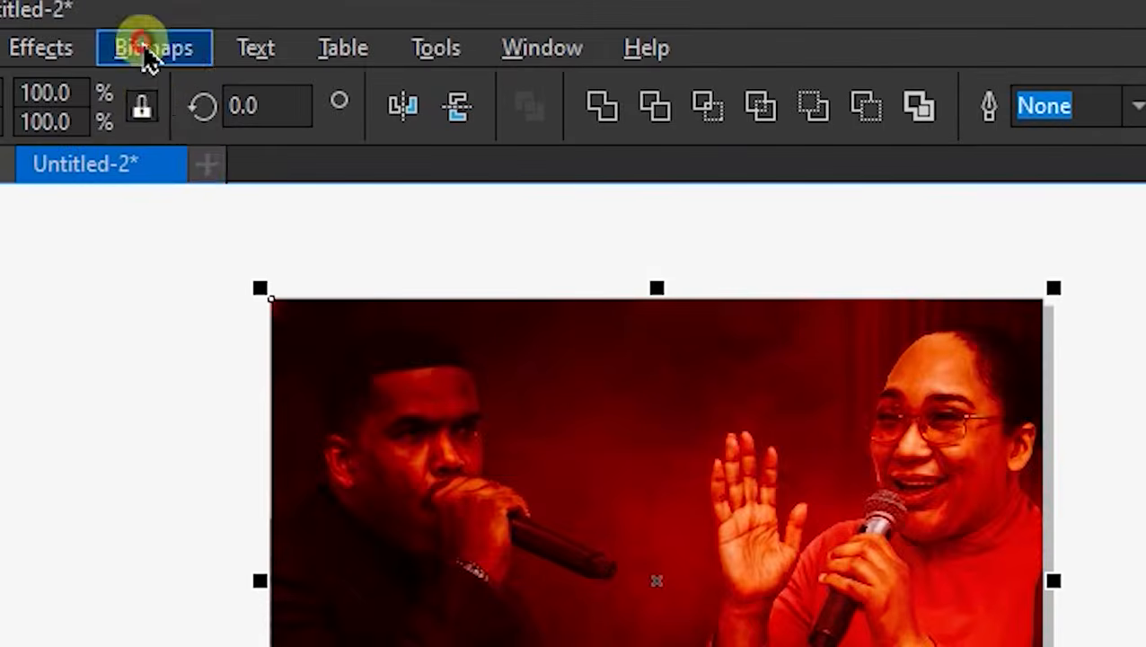
left_click(285, 26)
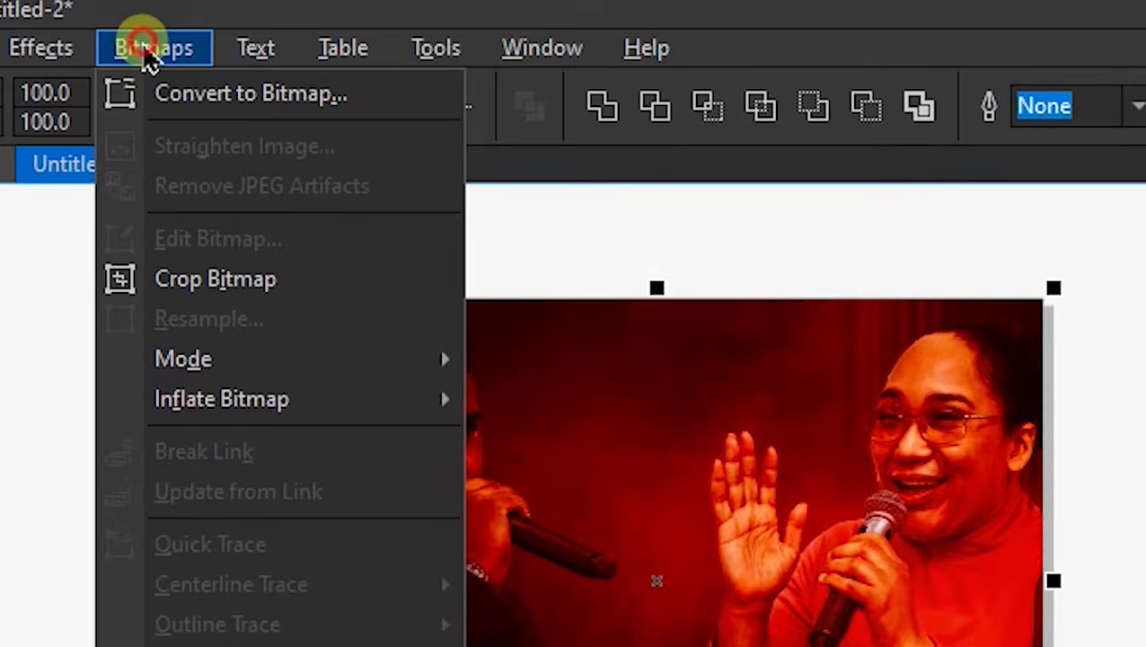
left_click(165, 97)
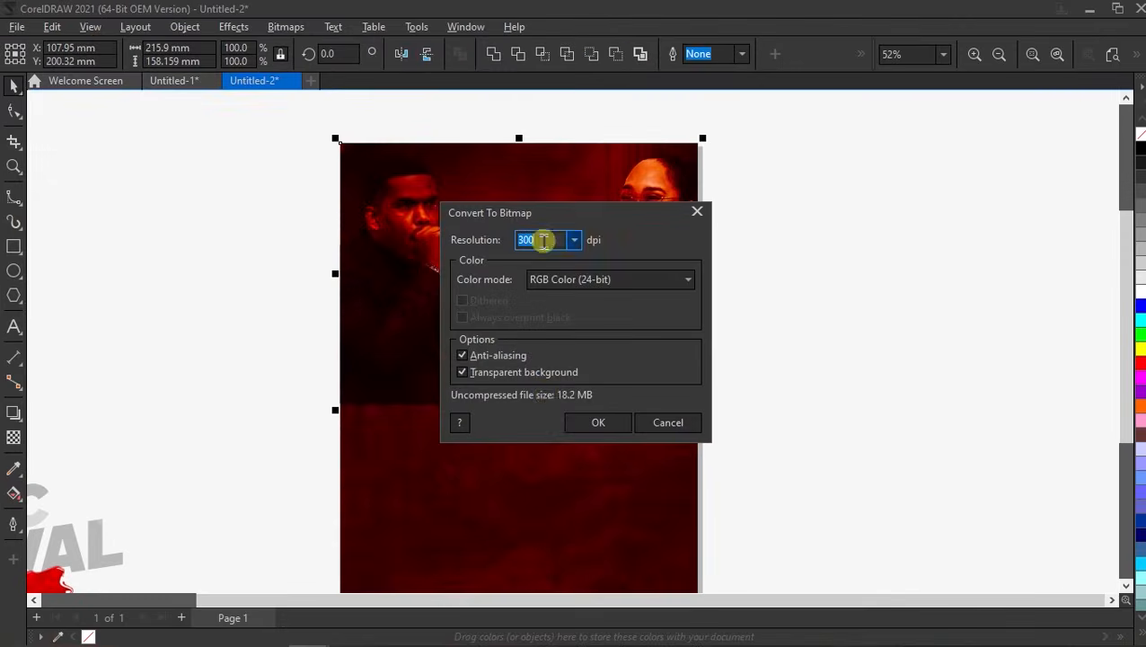
left_click(616, 424)
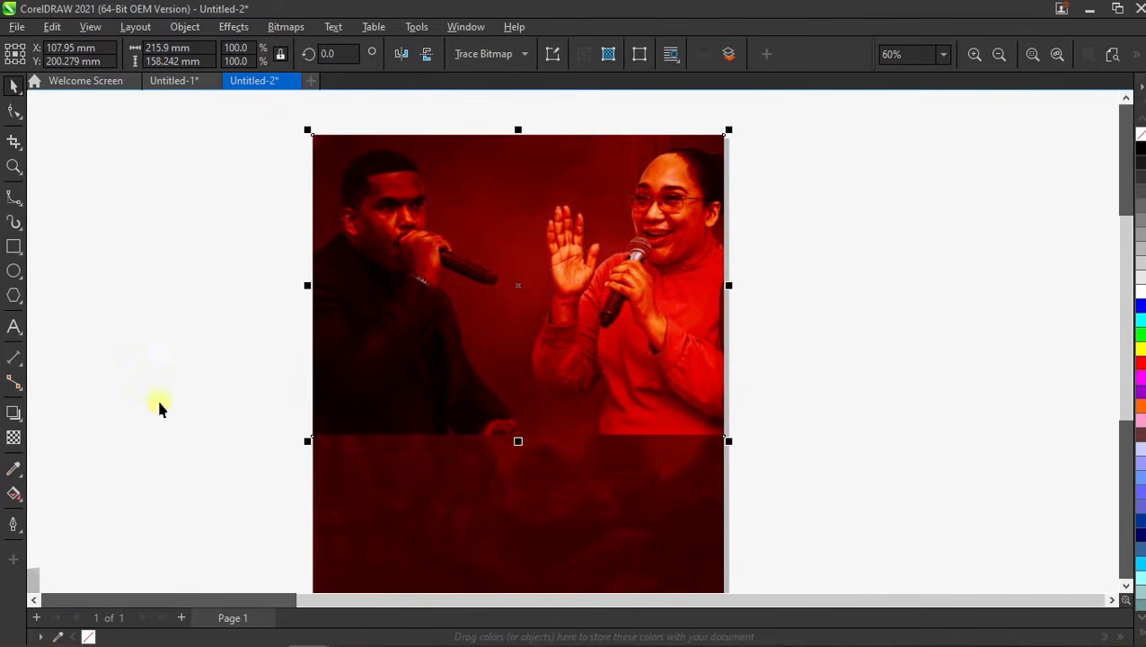
Apply a vertical linear transparency to the singers' bitmap, fading from the face level down to its lower edge
left_click(10, 438)
left_click_drag(527, 212, 527, 435)
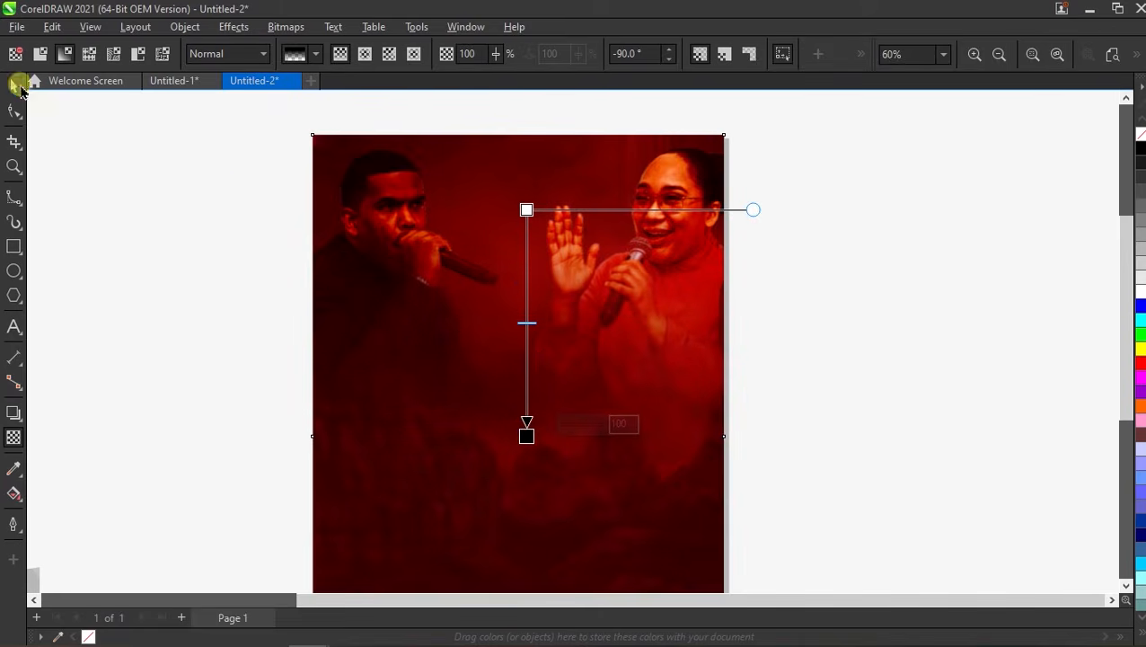
left_click(30, 87)
scroll(546, 263, "down", 3)
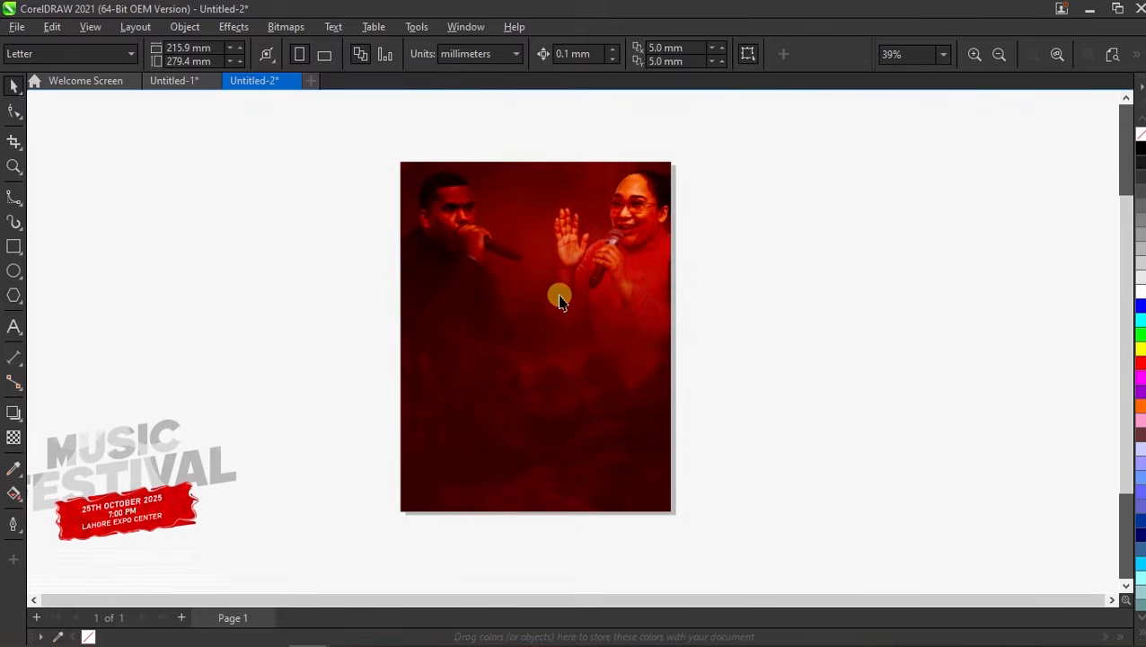
scroll(780, 253, "up", 1)
Import the cutout picture of the two singers and place it around the poster's middle, scaled to about 160 mm wide
right_click(766, 202)
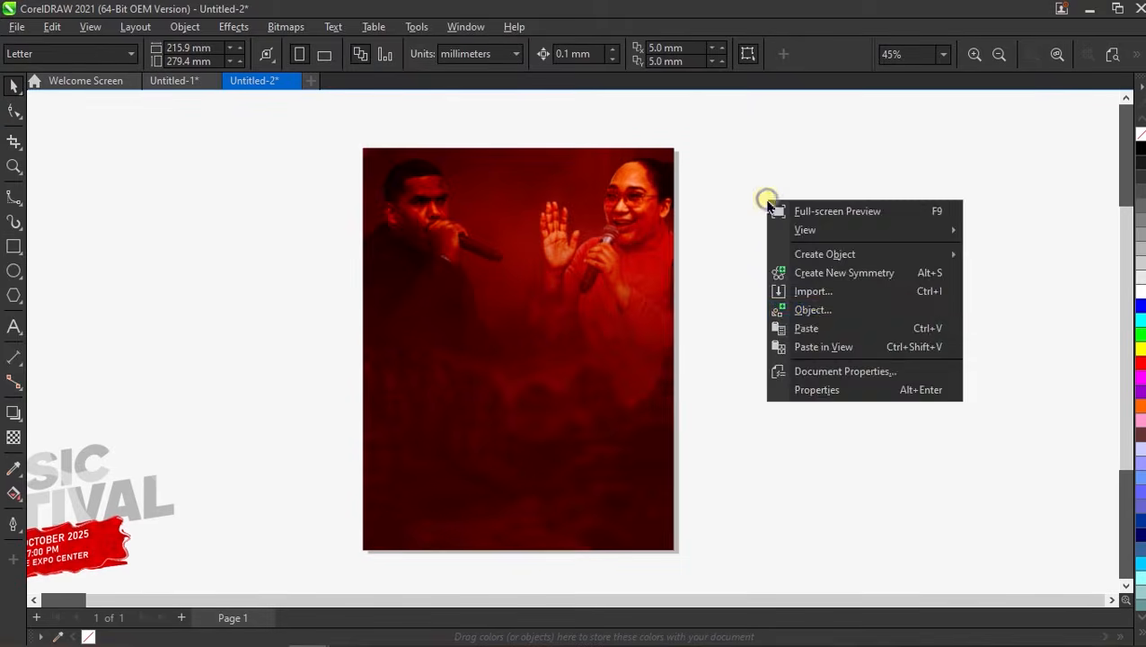
left_click(818, 297)
double_click(290, 162)
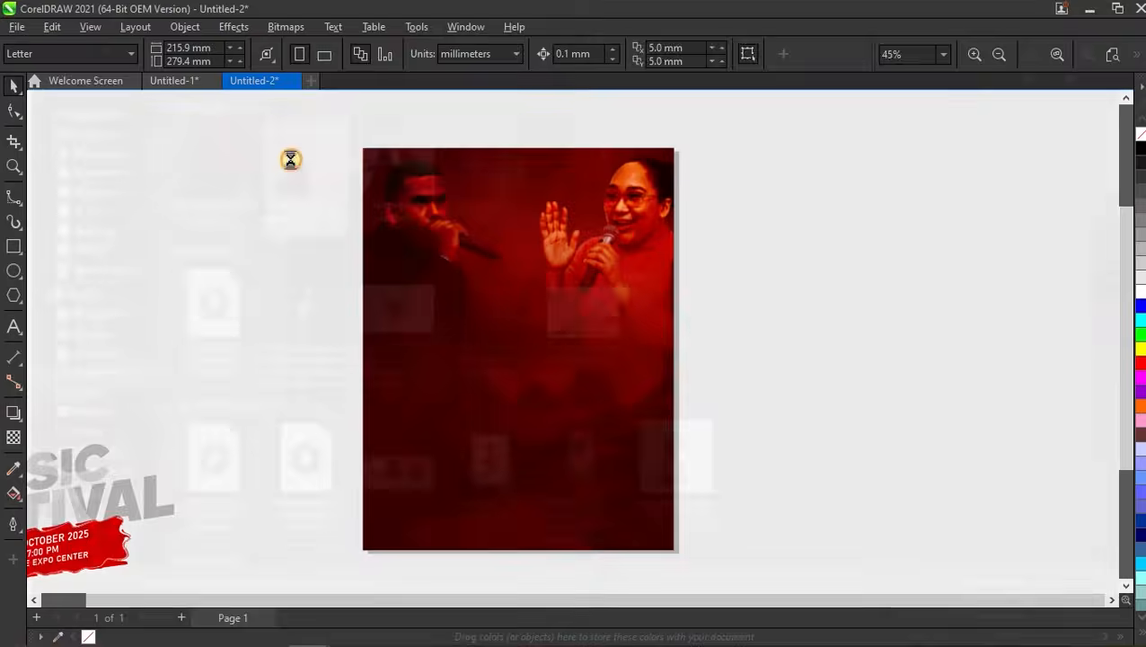
left_click_drag(413, 259, 631, 404)
scroll(519, 327, "up", 2)
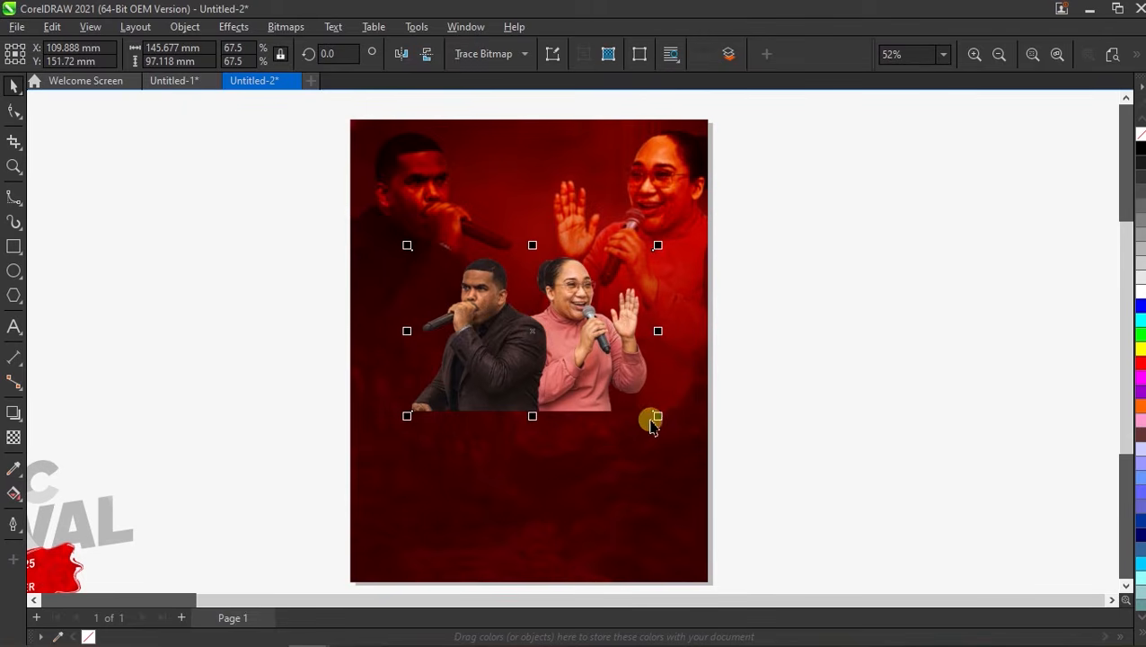
left_click_drag(657, 414, 676, 428)
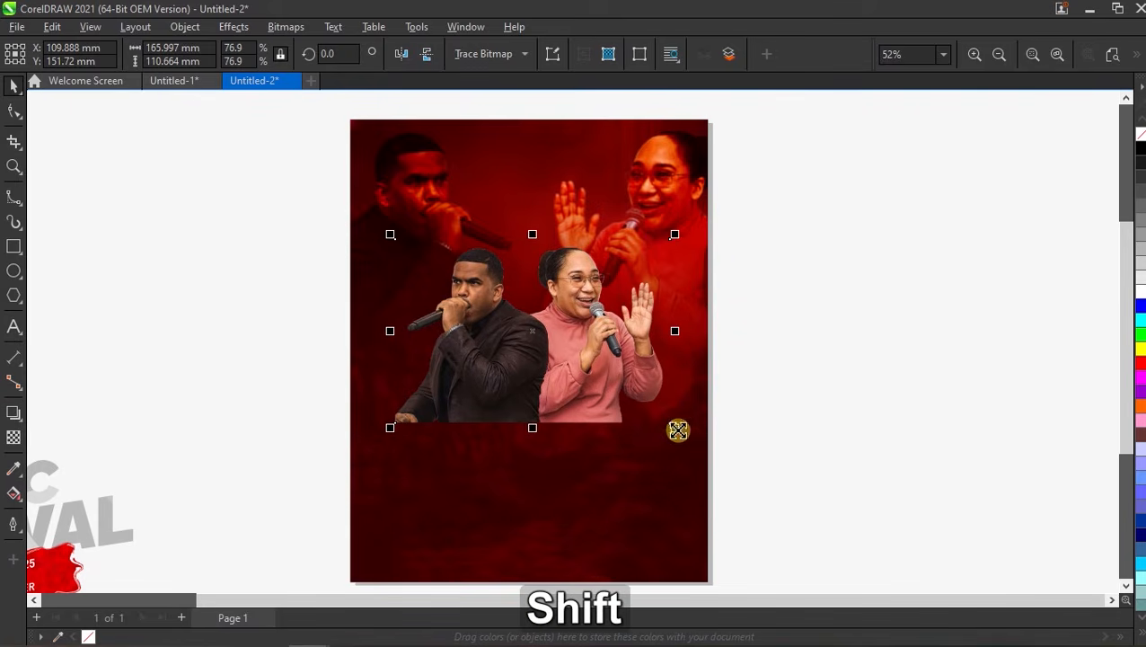
left_click_drag(535, 331, 536, 331)
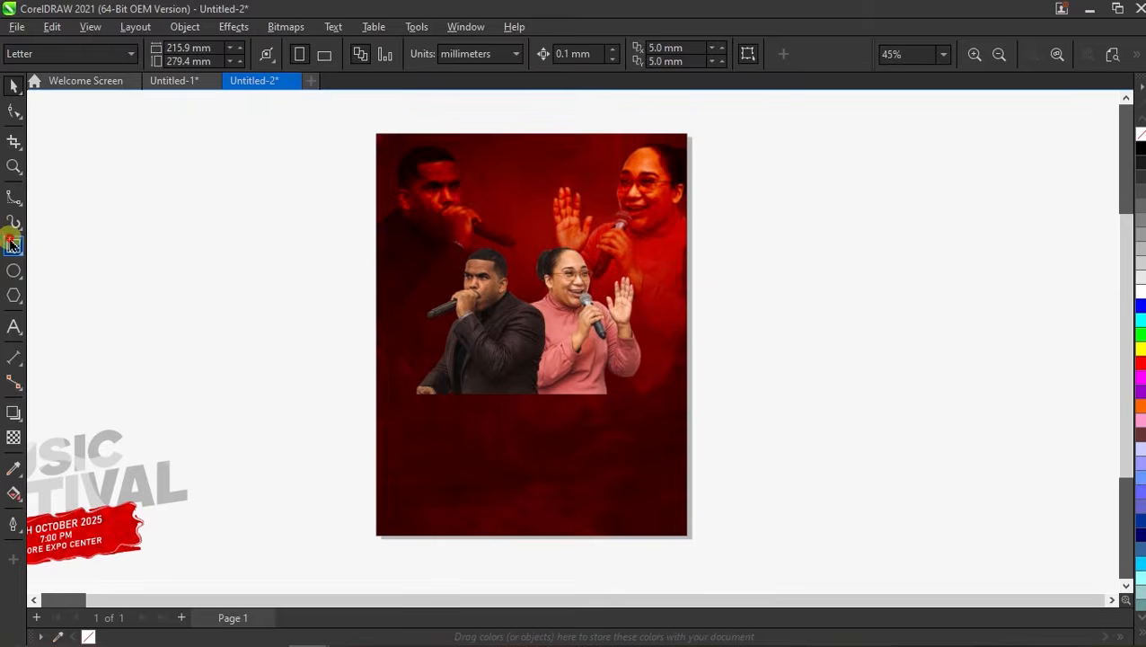
Draw a rectangle about 43 mm wide and 118 mm high down from the page's upper edge and place a copy to its right
left_click(13, 242)
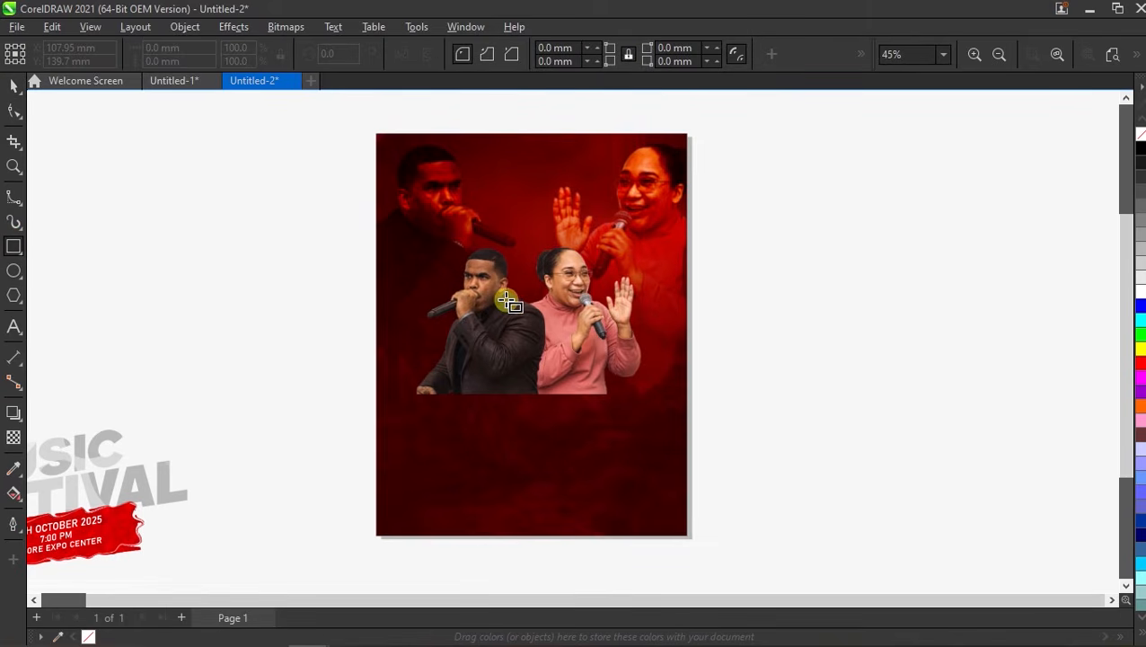
left_click_drag(515, 303, 462, 134)
scroll(494, 174, "up", 2)
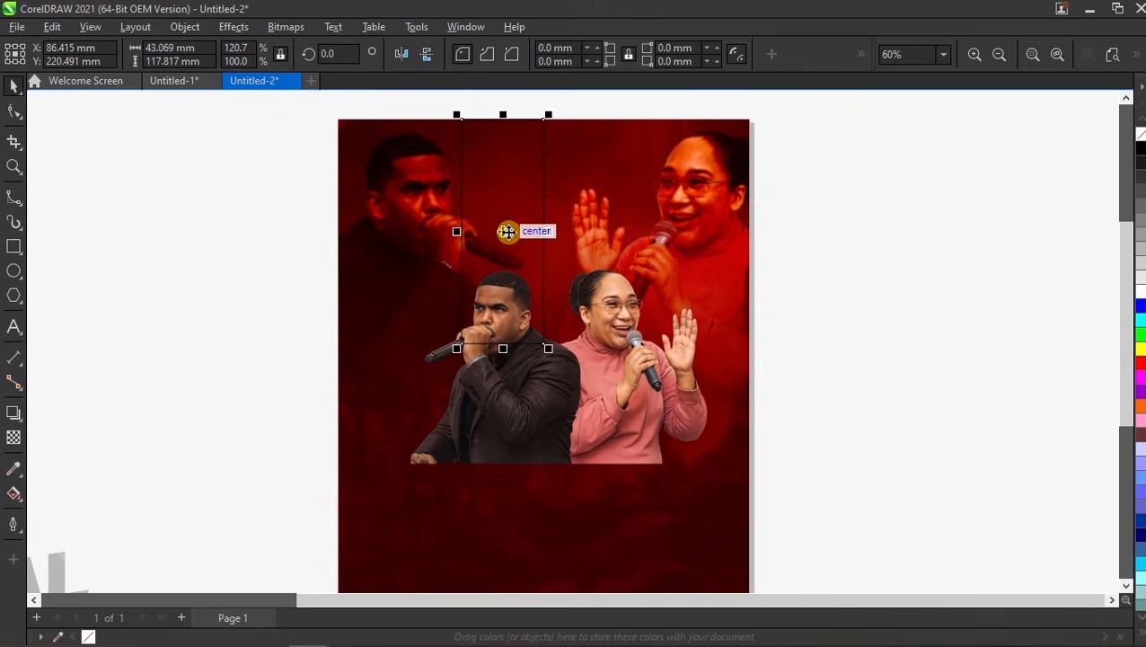
left_click_drag(505, 231, 600, 254)
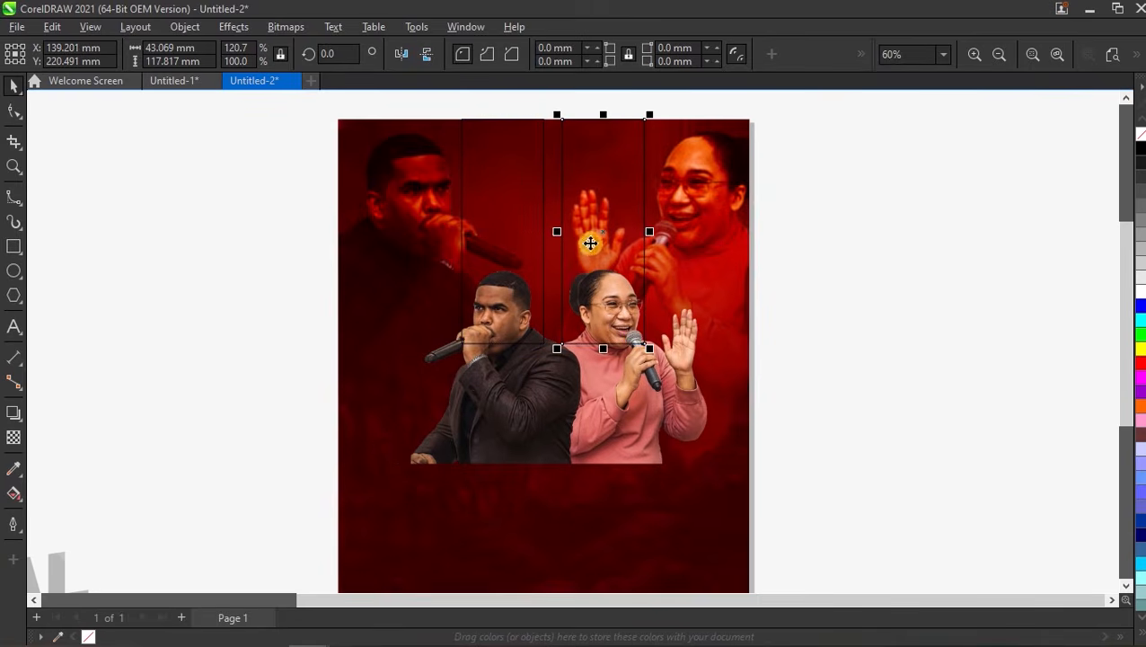
Fill both rectangles with white and remove their outlines
left_click(517, 192, "shift")
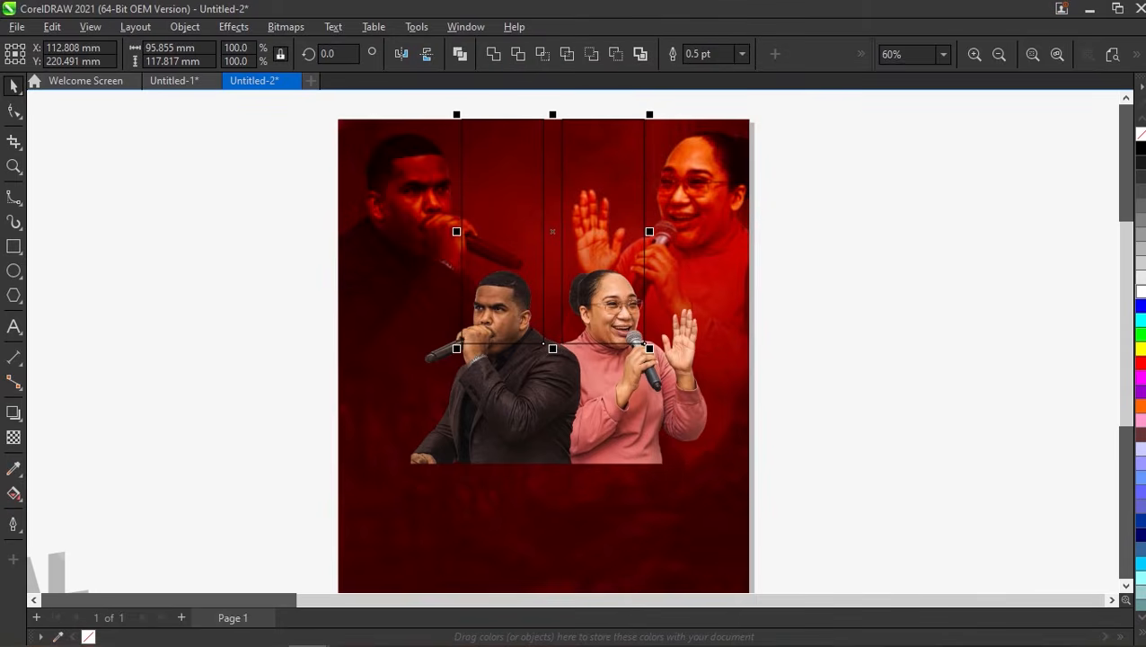
left_click(1140, 291)
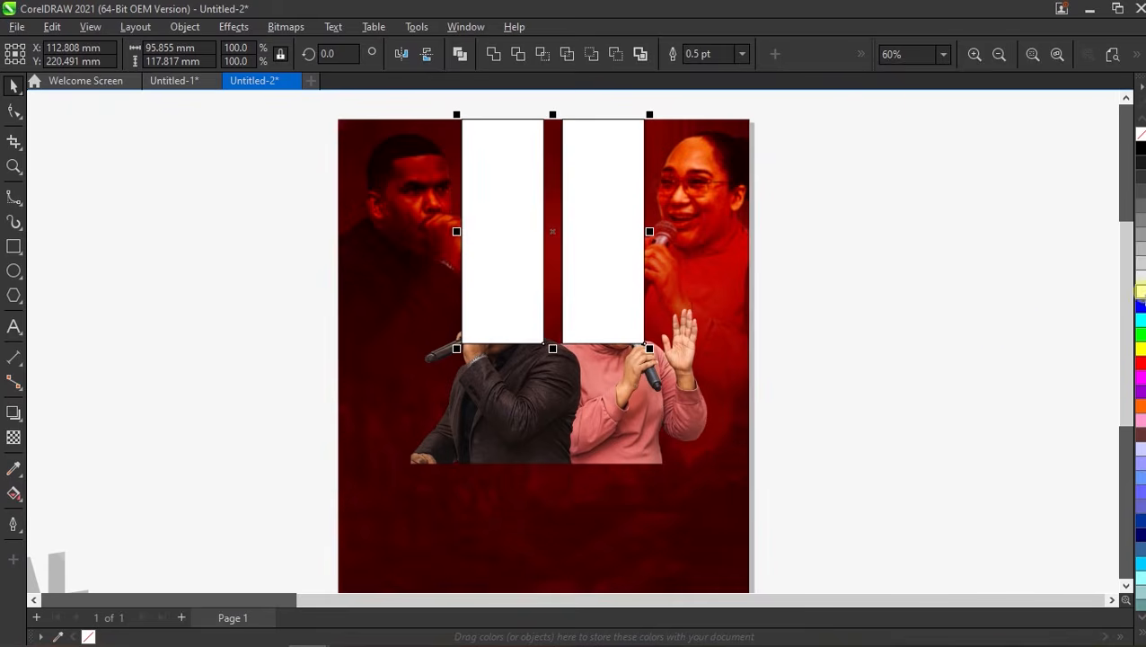
right_click(1139, 133)
Move both white rectangles back in the stacking order so they sit behind the full-colour singers
left_click(595, 261)
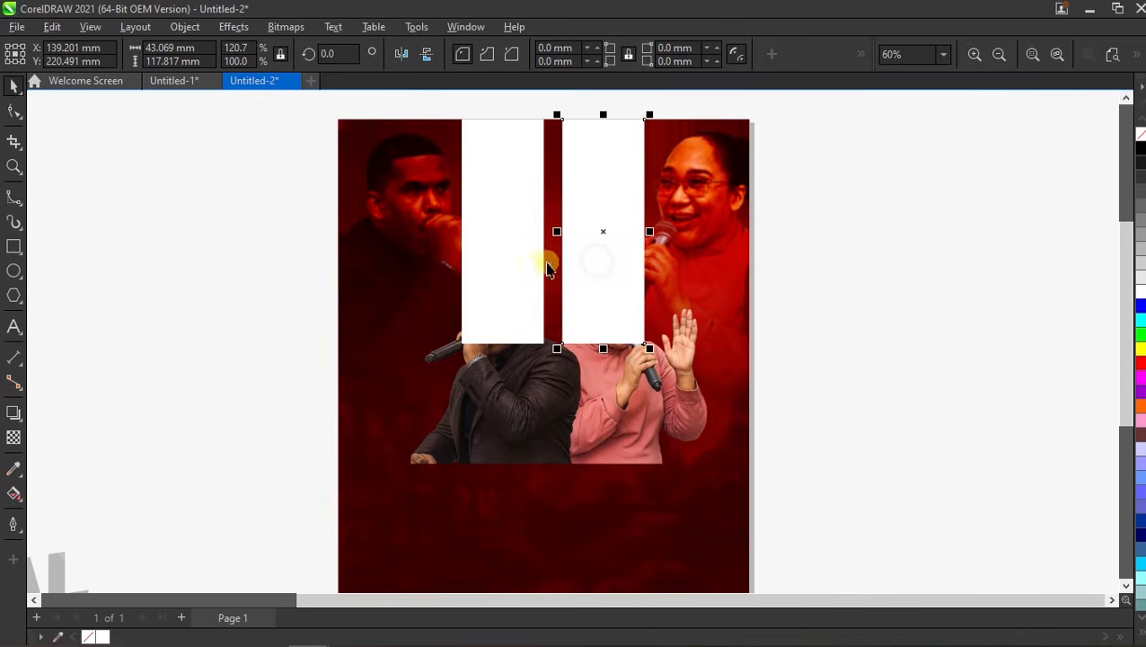
key("ctrl+Page_Down")
key("ctrl+Page_Down")
key("ctrl+Page_Down")
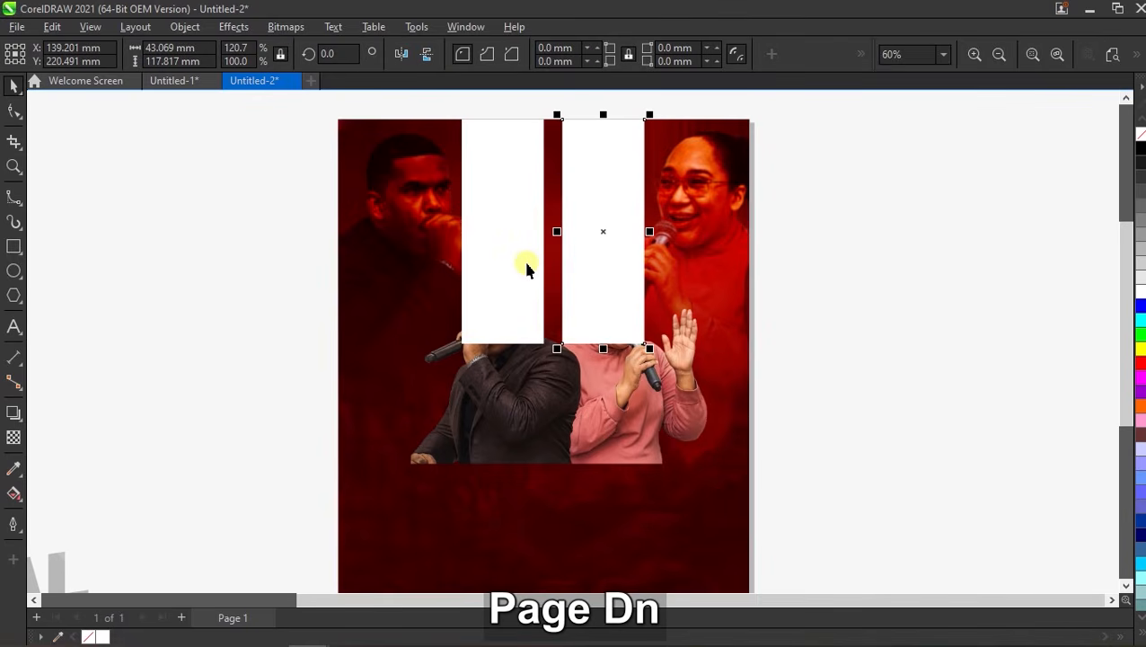
left_click(526, 268)
key("ctrl+Page_Down")
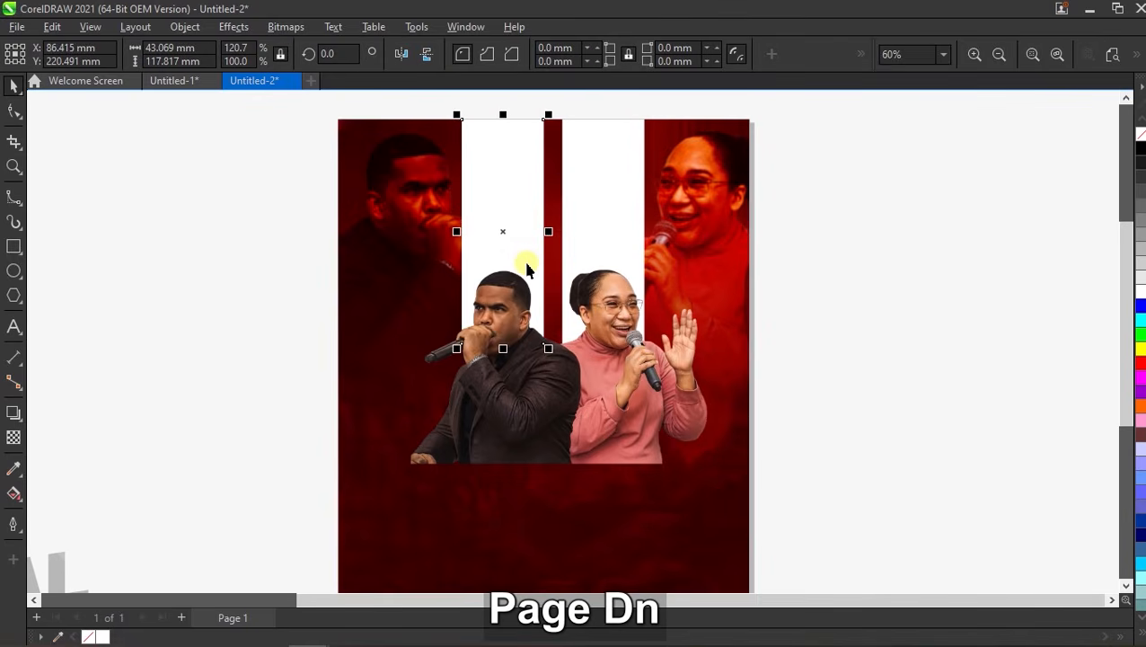
Apply a vertical linear transparency to the full-colour singers, fading their lower edge into the red background
scroll(523, 280, "down", 1)
scroll(548, 368, "up", 1)
left_click(534, 371)
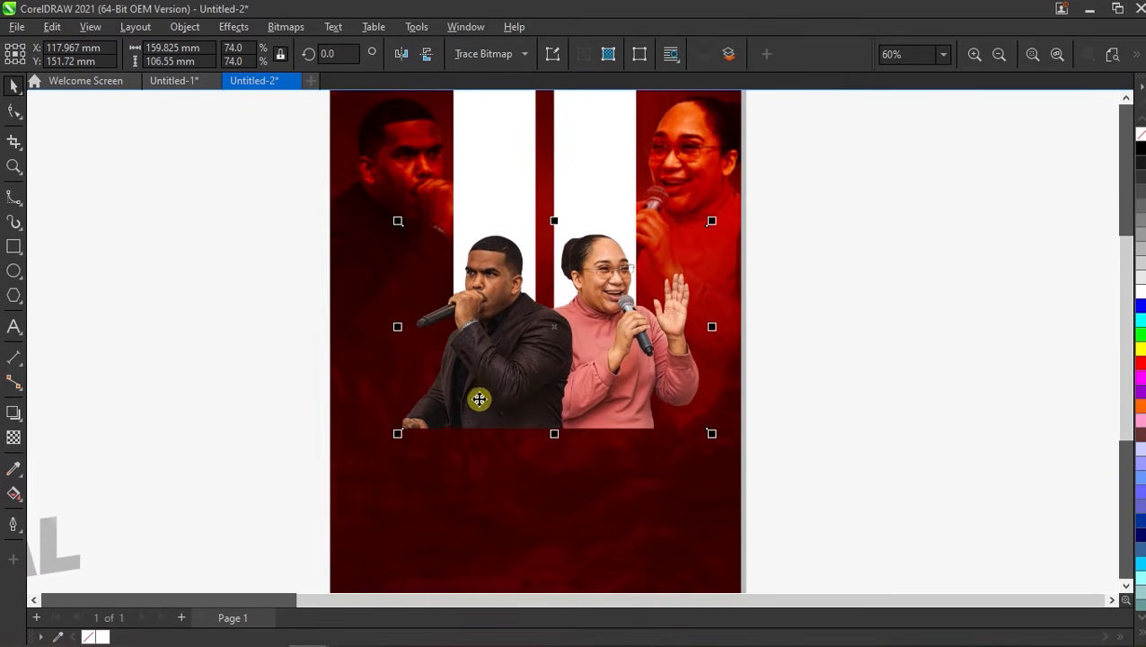
left_click(19, 434)
left_click_drag(545, 240, 539, 441)
left_click_drag(546, 238, 545, 391)
left_click(13, 87)
left_click(146, 165)
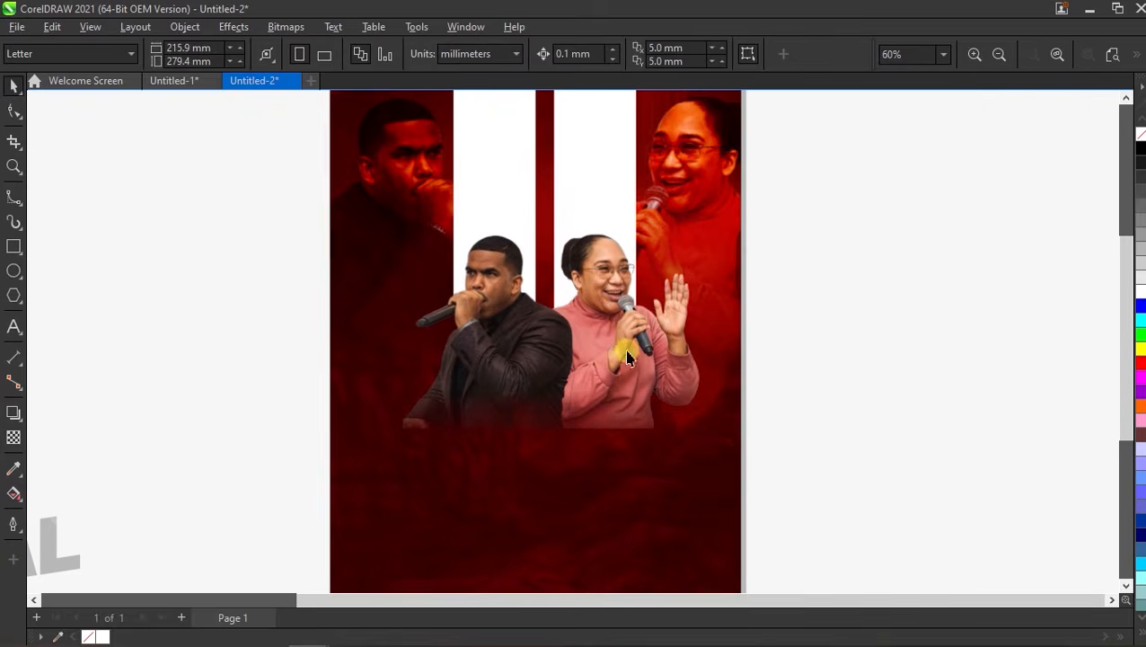
Move the Music Festival title and event details group onto the lower half of the poster, overlapping the bottom of the singers
scroll(467, 311, "down", 1)
left_click(273, 440)
left_click_drag(208, 441, 514, 443)
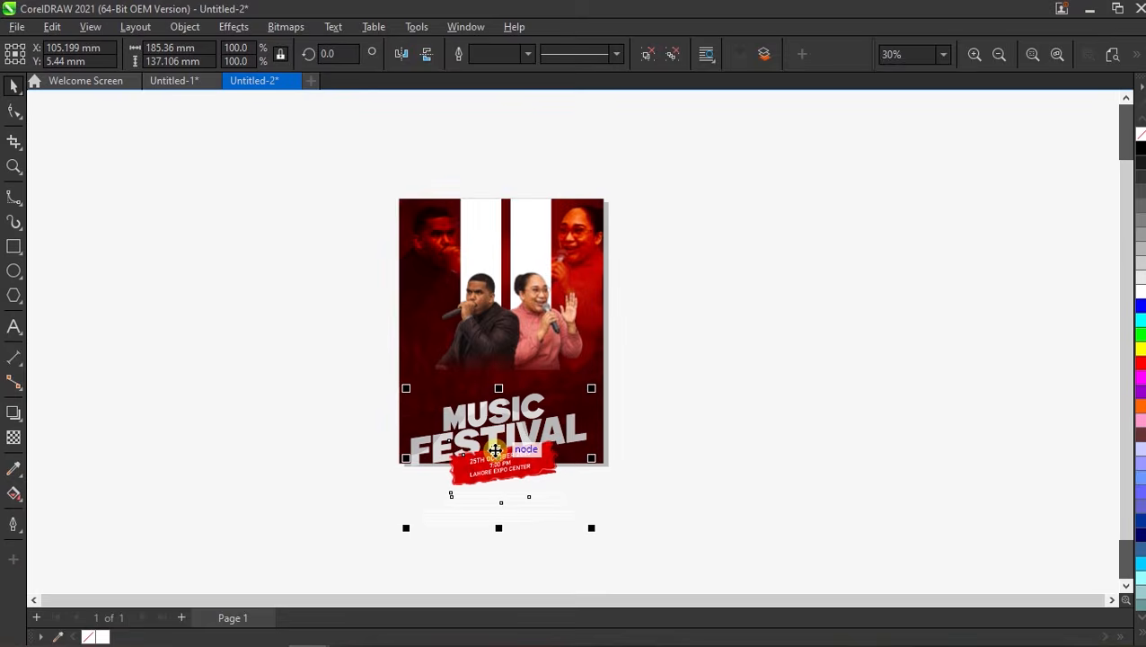
scroll(589, 409, "up", 1)
left_click_drag(589, 409, 592, 327)
left_click(1110, 56)
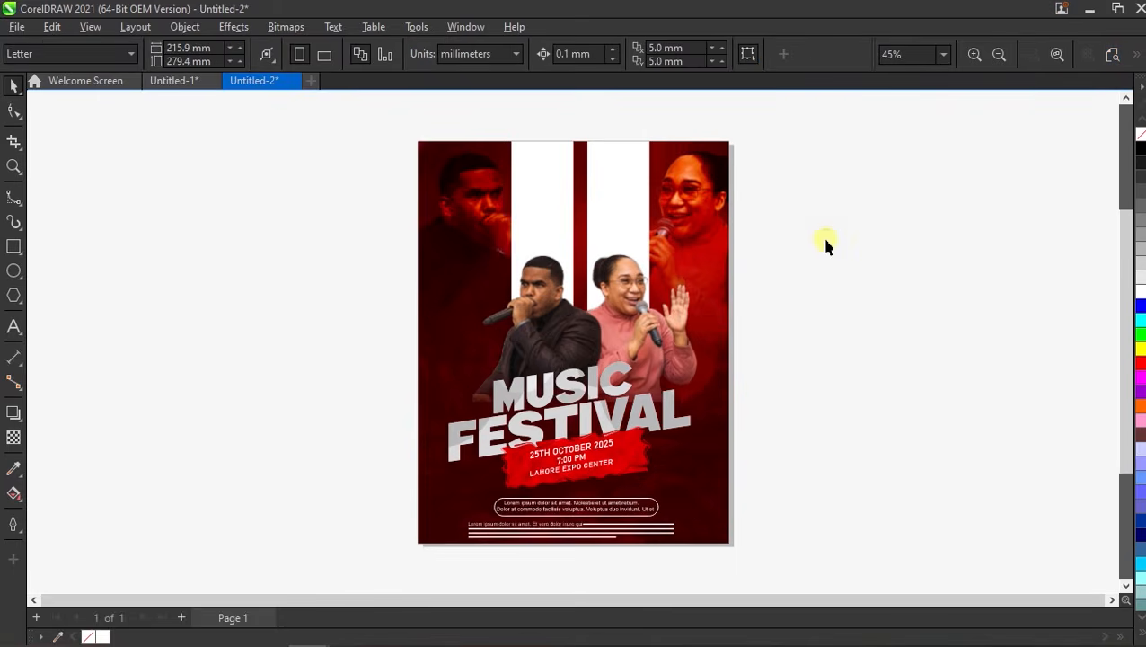
Select every object of the poster and group them together
scroll(598, 264, "down", 1)
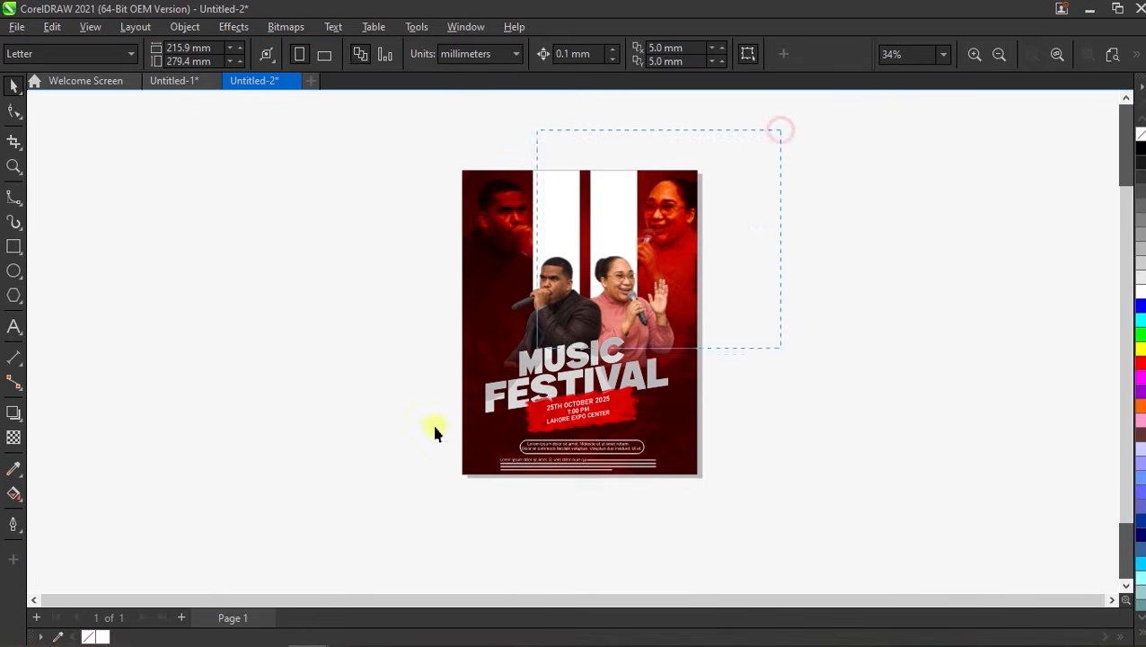
right_click(524, 332)
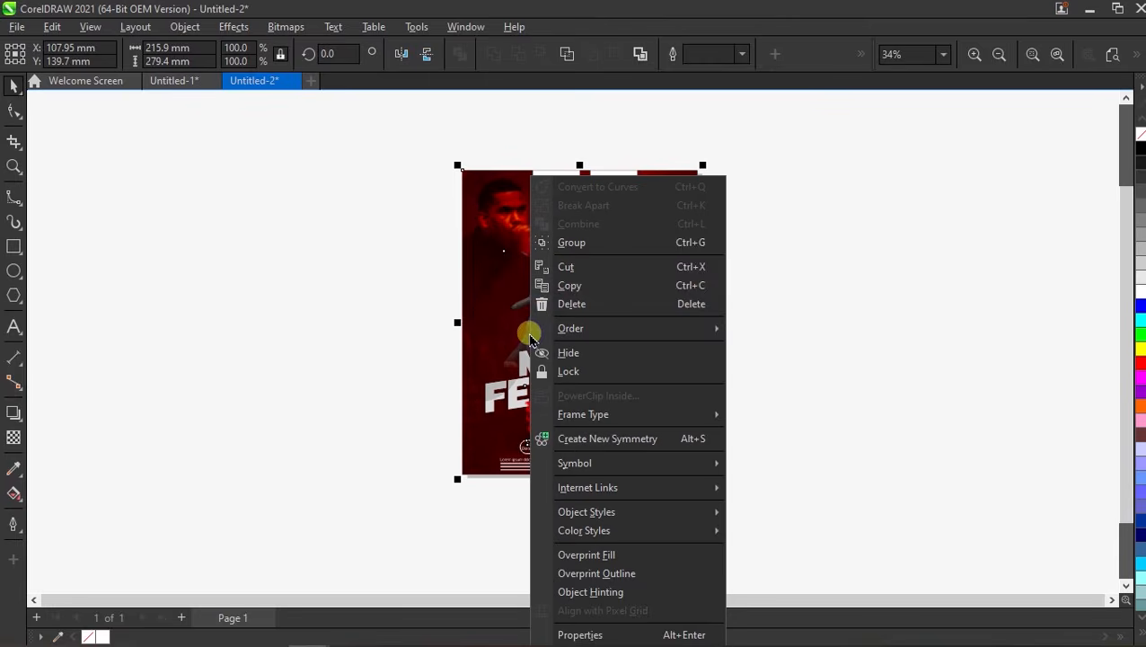
left_click(667, 251)
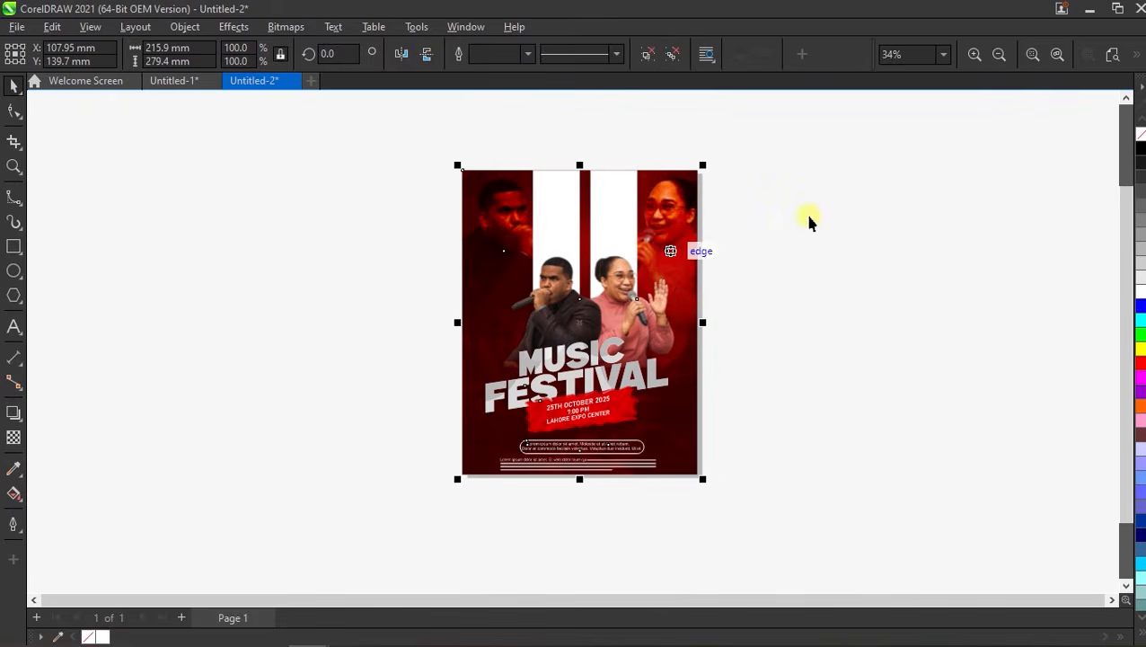
Fit the grouped poster in view, clear the selection and show the design in full-screen preview
left_click(1033, 56)
left_click(923, 232)
right_click(827, 235)
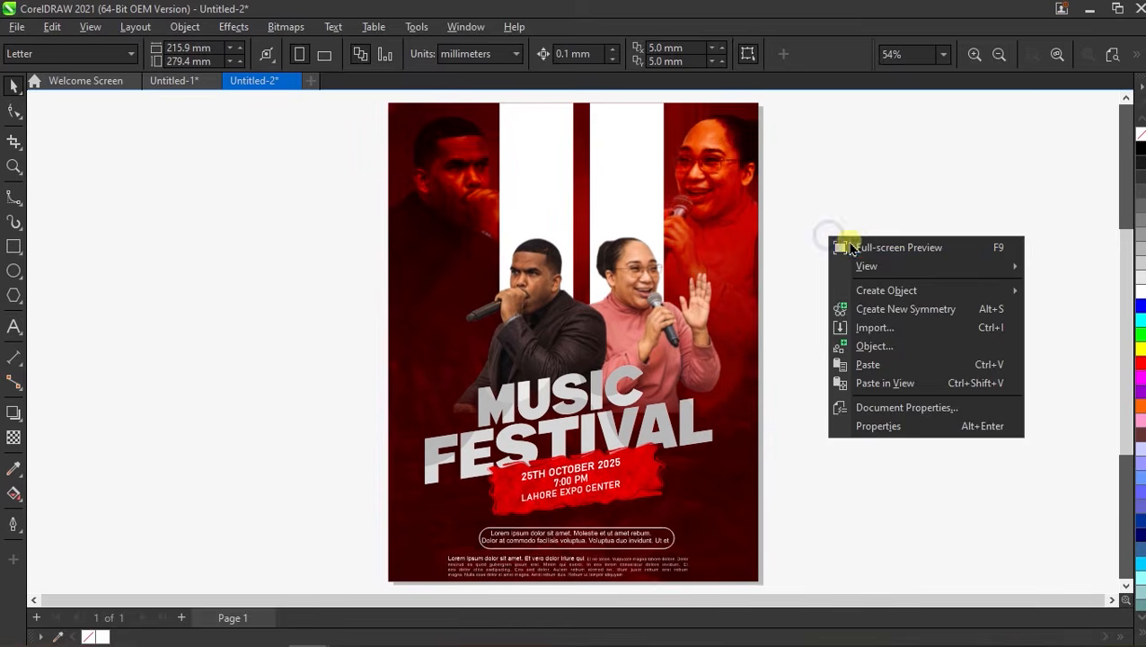
left_click(862, 247)
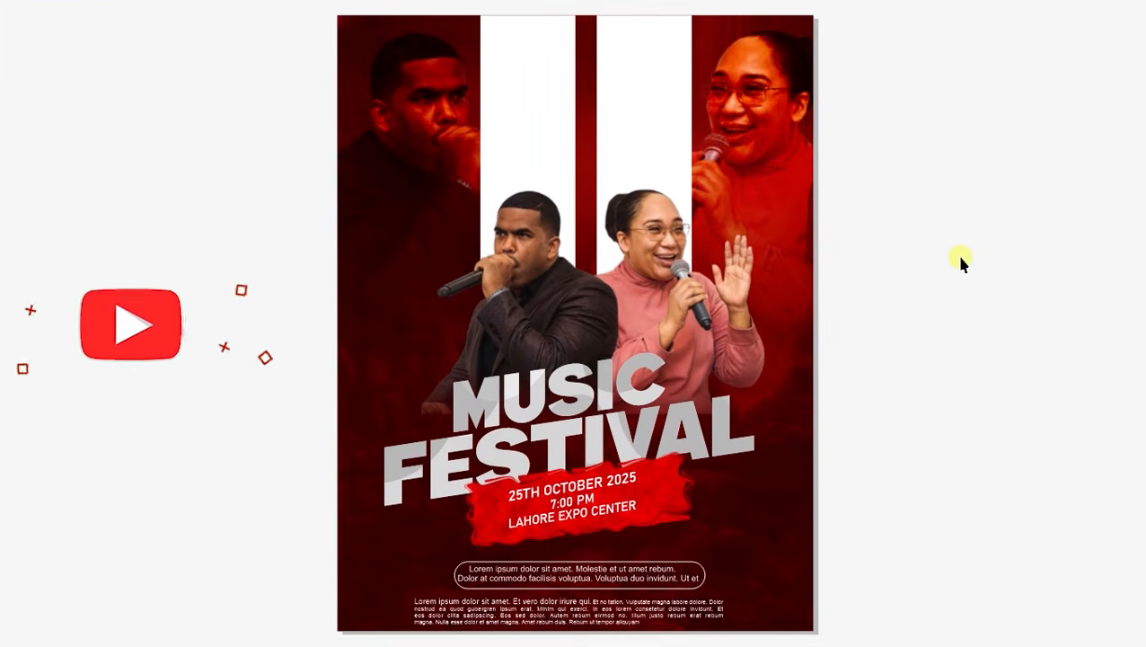